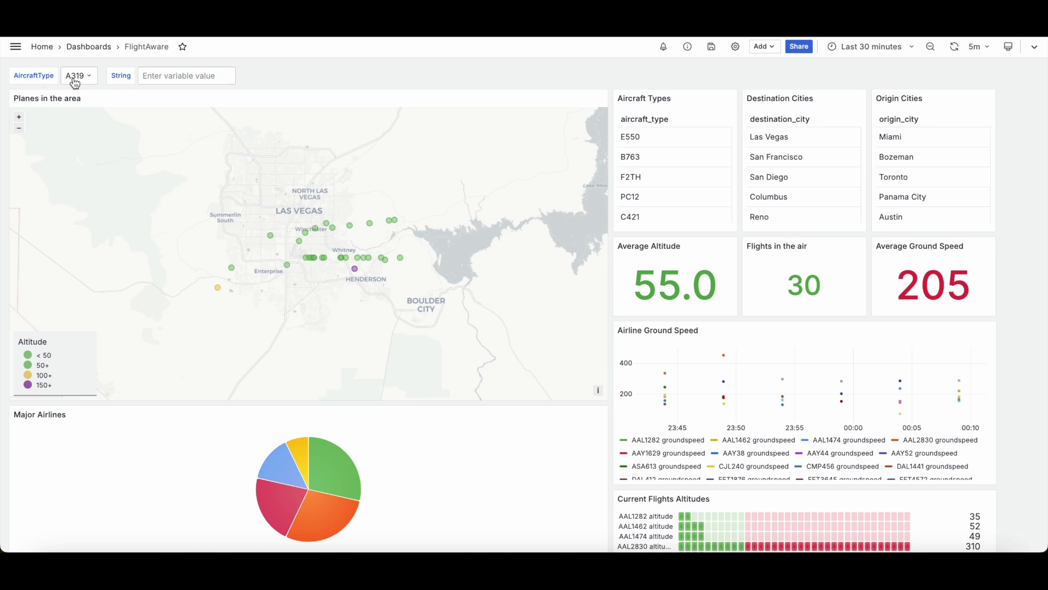
# Review the FlightAware dashboard panels, then open its Dashboard settings
pyautogui.scroll(-5, 312, 189)
pyautogui.scroll(-5, 363, 410)
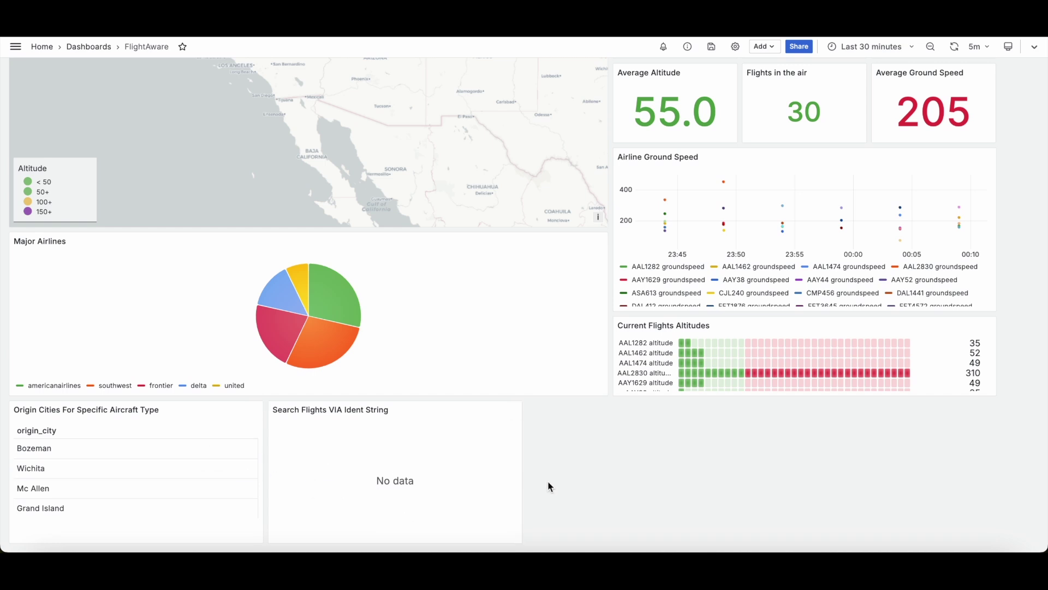
pyautogui.scroll(5, 547, 487)
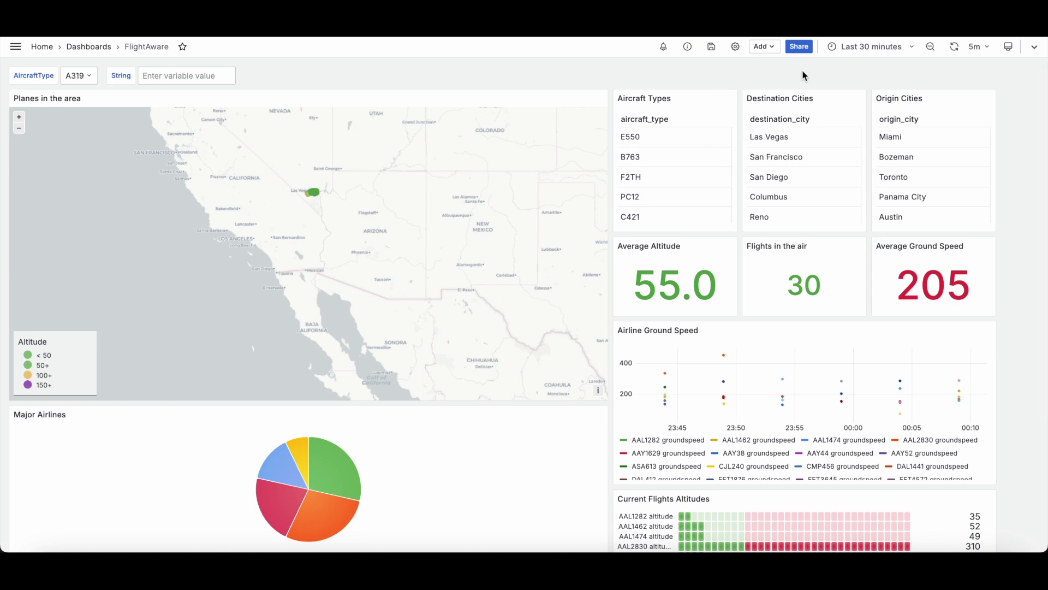
pyautogui.click(736, 47)
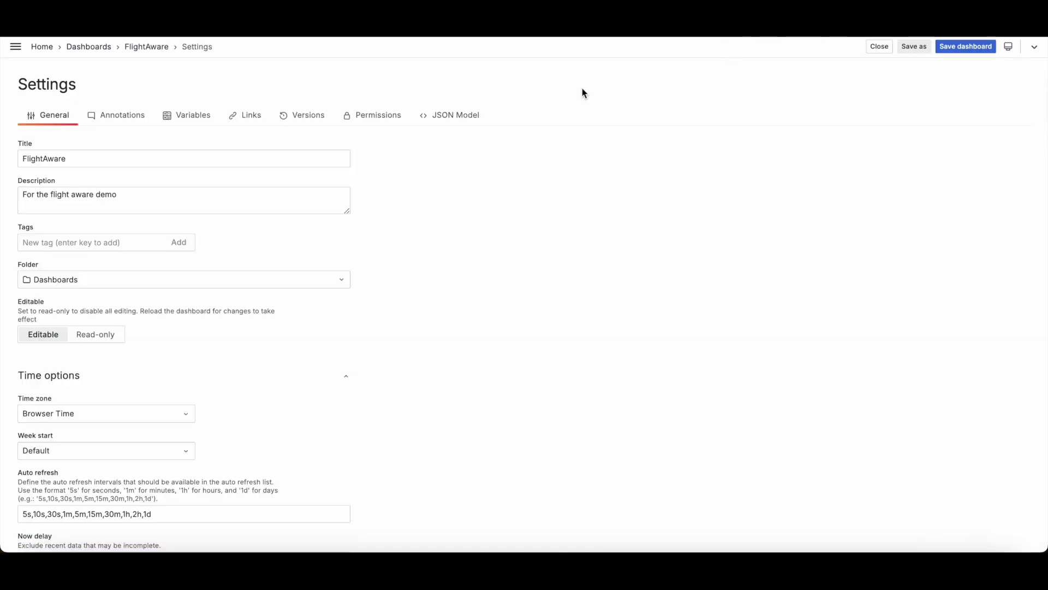
# Open the AircraftType query variable from the Variables list
pyautogui.click(187, 117)
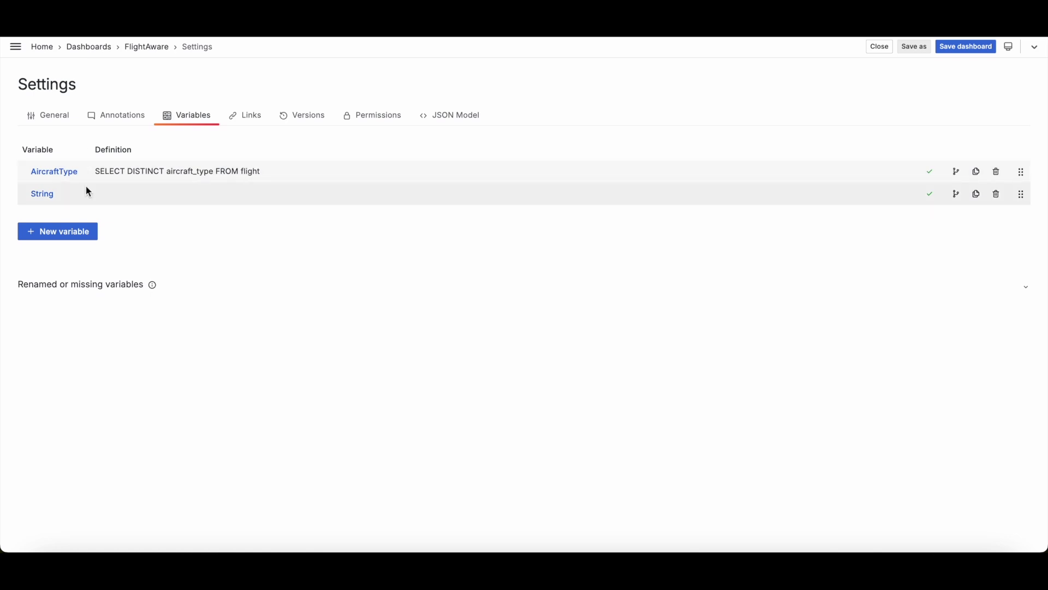
pyautogui.click(70, 181)
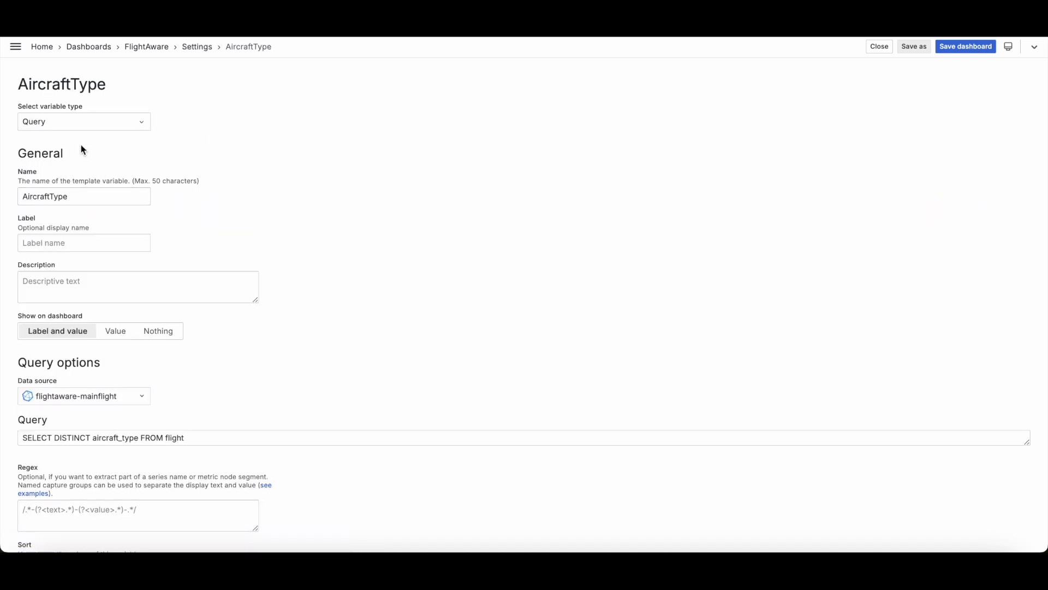
pyautogui.scroll(-1, 82, 149)
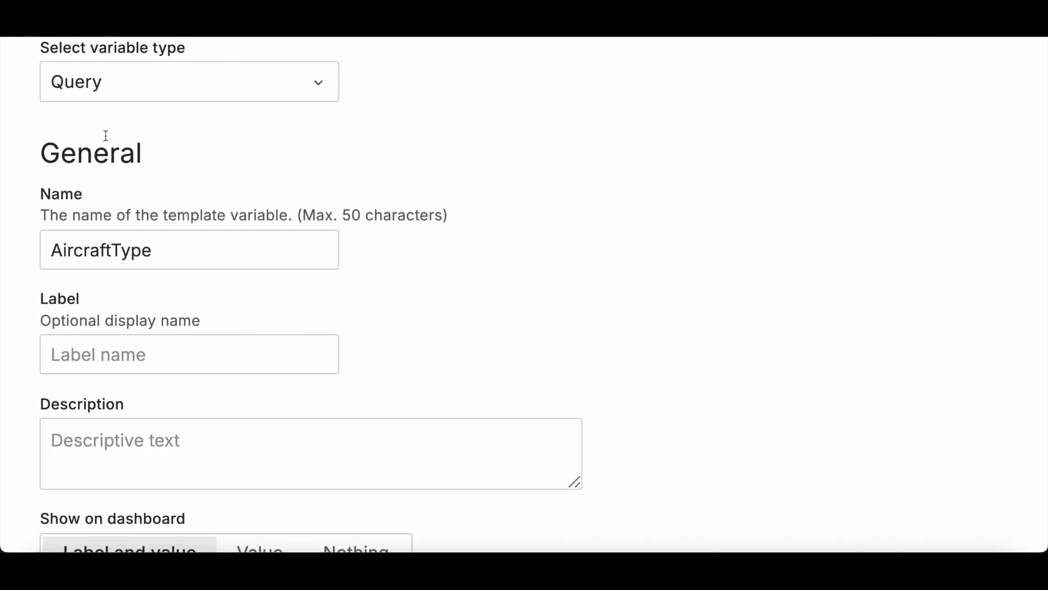
pyautogui.scroll(2, 105, 135)
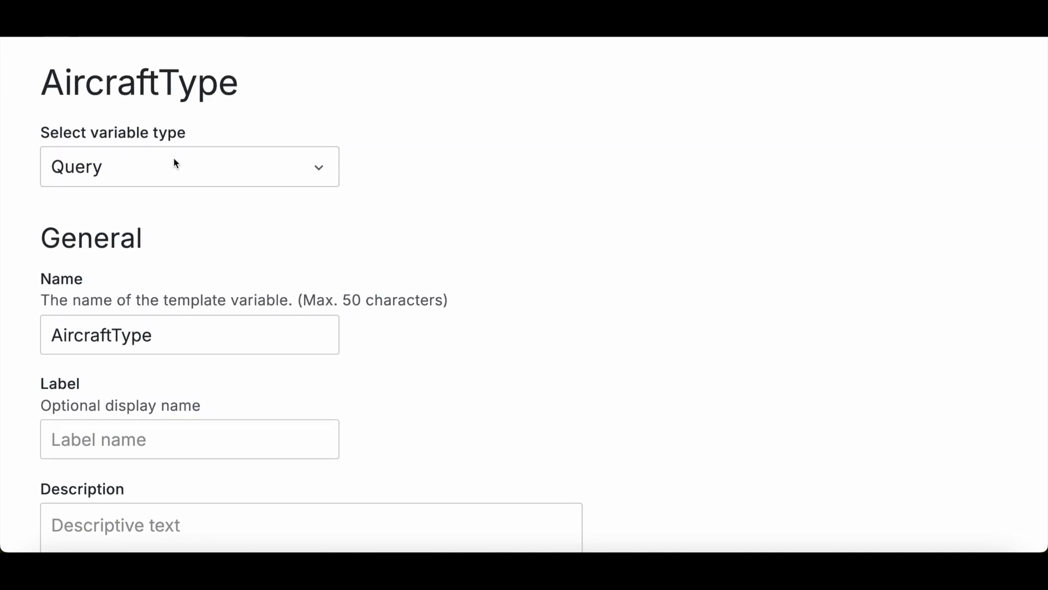
pyautogui.click(159, 171)
pyautogui.scroll(-1, 174, 284)
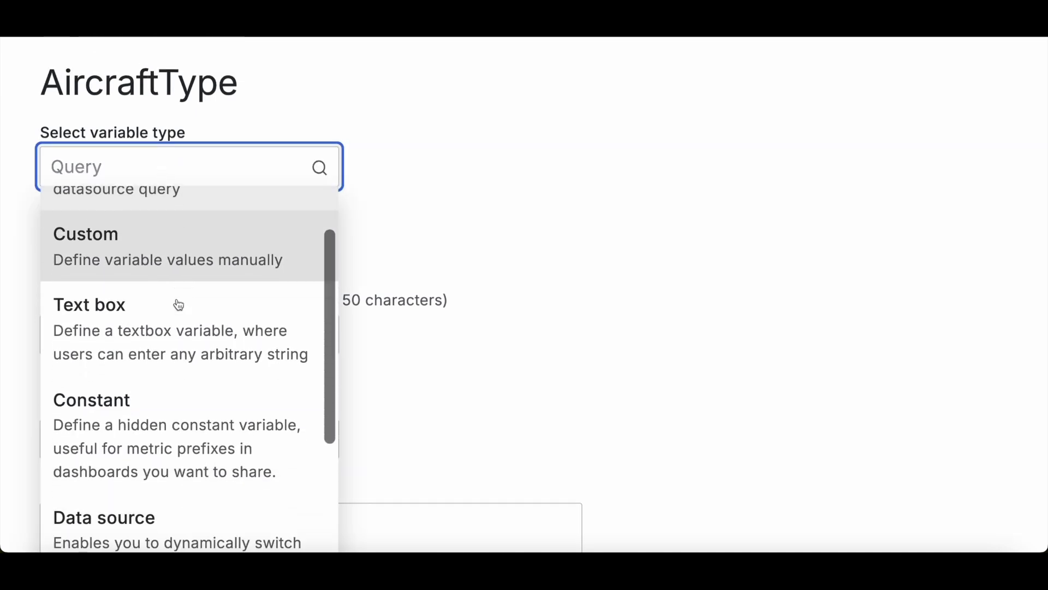
pyautogui.scroll(-2, 177, 304)
pyautogui.scroll(3, 177, 304)
pyautogui.scroll(-3, 276, 393)
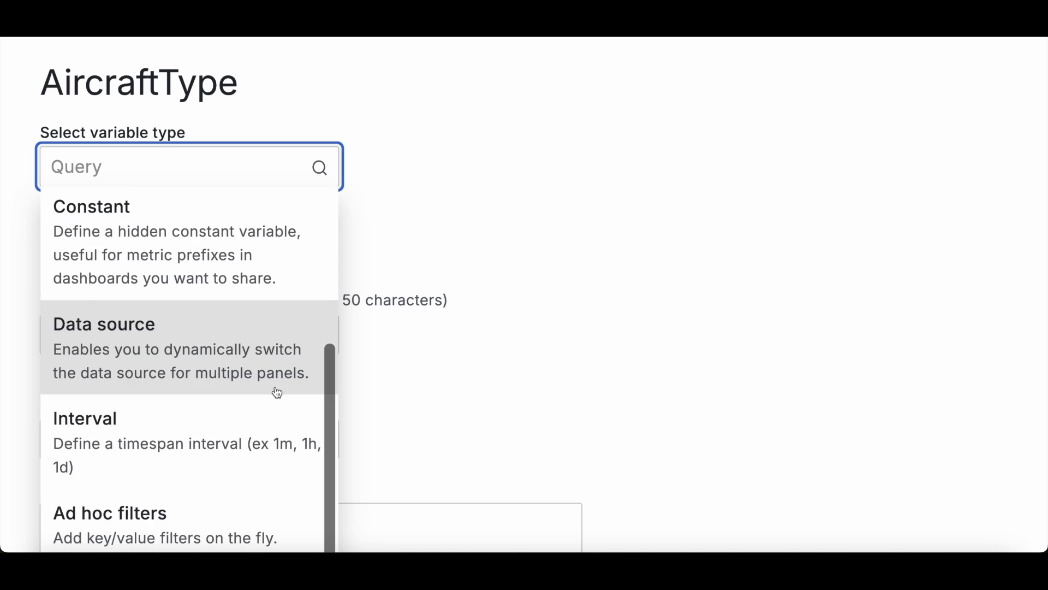
pyautogui.scroll(3, 277, 391)
pyautogui.click(521, 293)
pyautogui.scroll(-2, 371, 295)
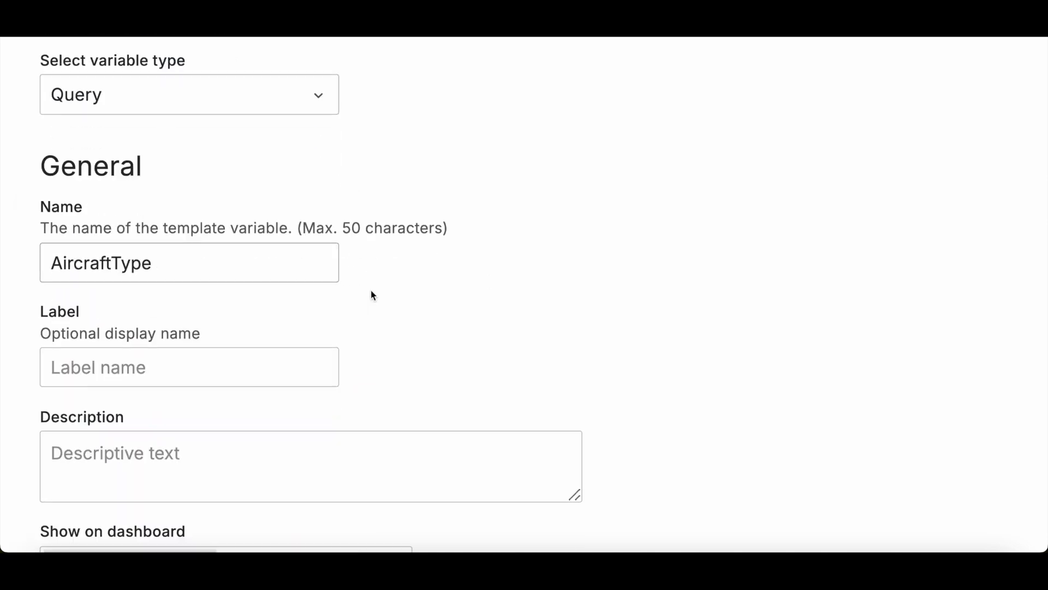
pyautogui.scroll(-2, 356, 315)
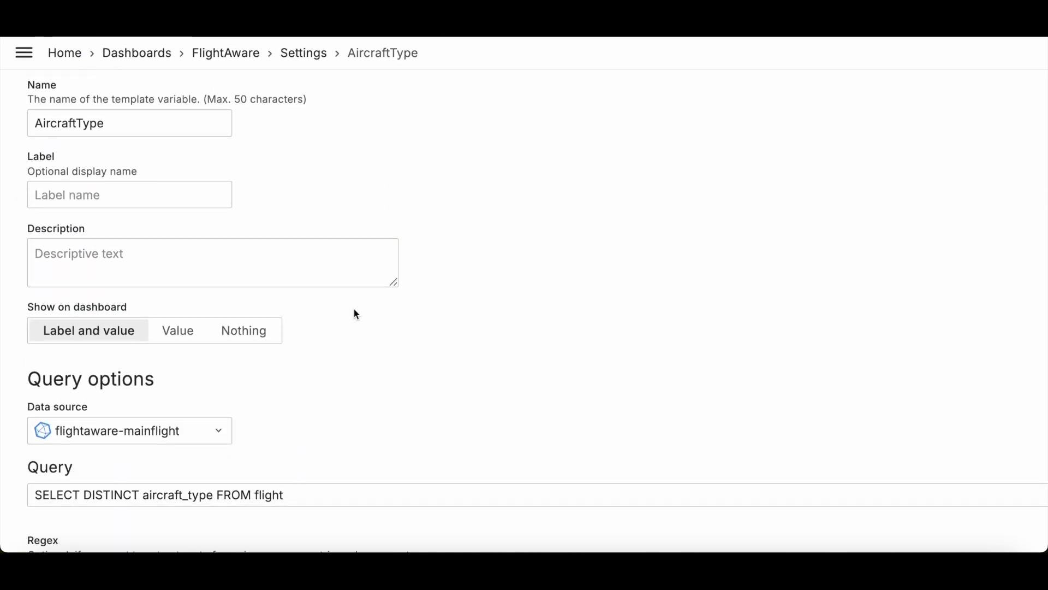
pyautogui.scroll(-1, 208, 380)
pyautogui.tripleClick(174, 433)
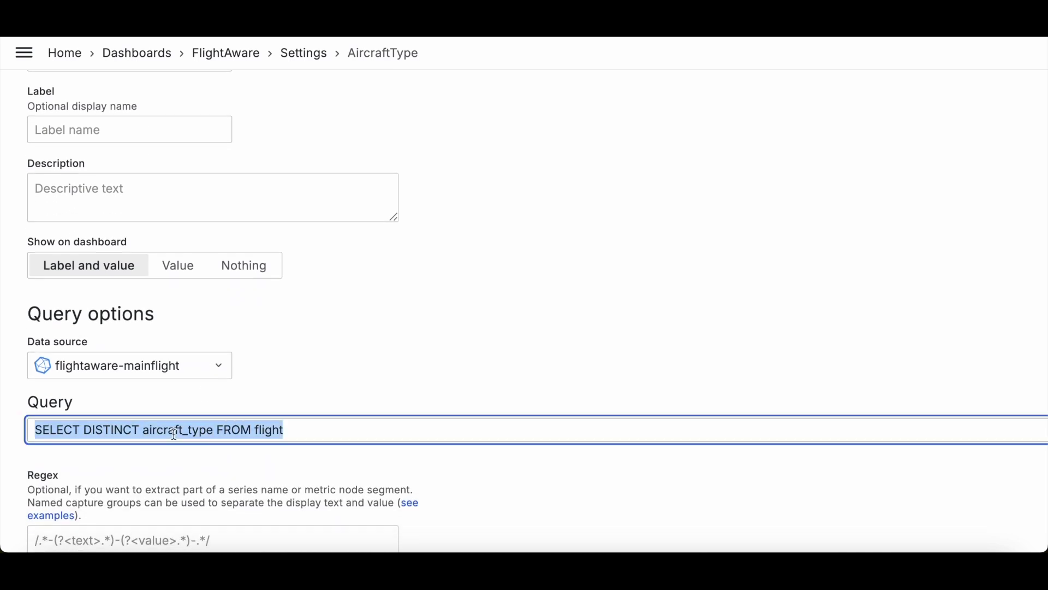
pyautogui.tripleClick(101, 431)
pyautogui.click(164, 431)
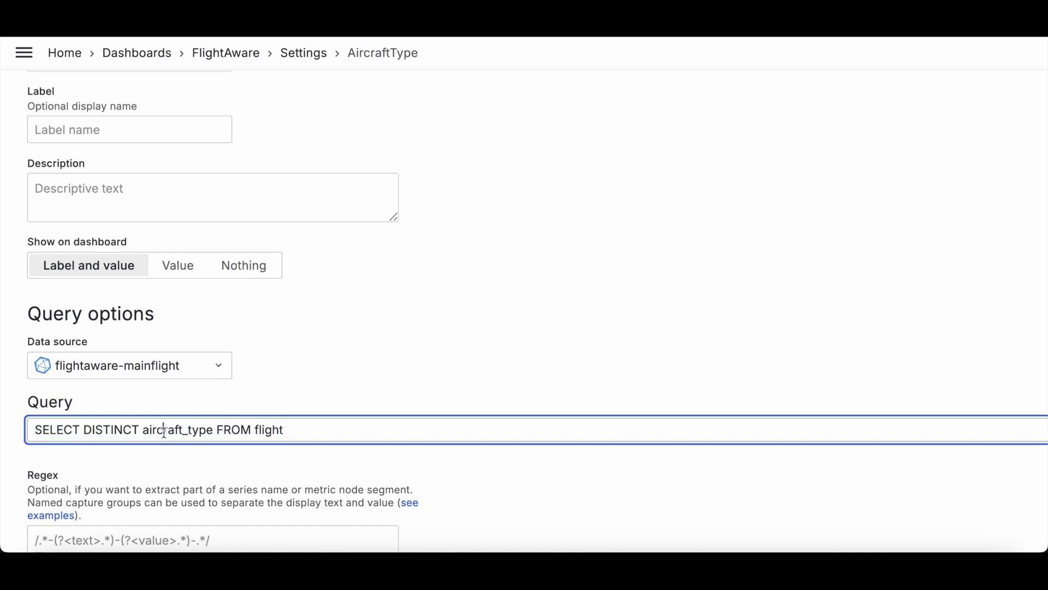
pyautogui.doubleClick(180, 429)
pyautogui.click(181, 430)
pyautogui.doubleClick(180, 429)
pyautogui.click(180, 430)
pyautogui.click(240, 429)
pyautogui.scroll(-2, 249, 378)
pyautogui.press('super+minus')
pyautogui.press('super+minus')
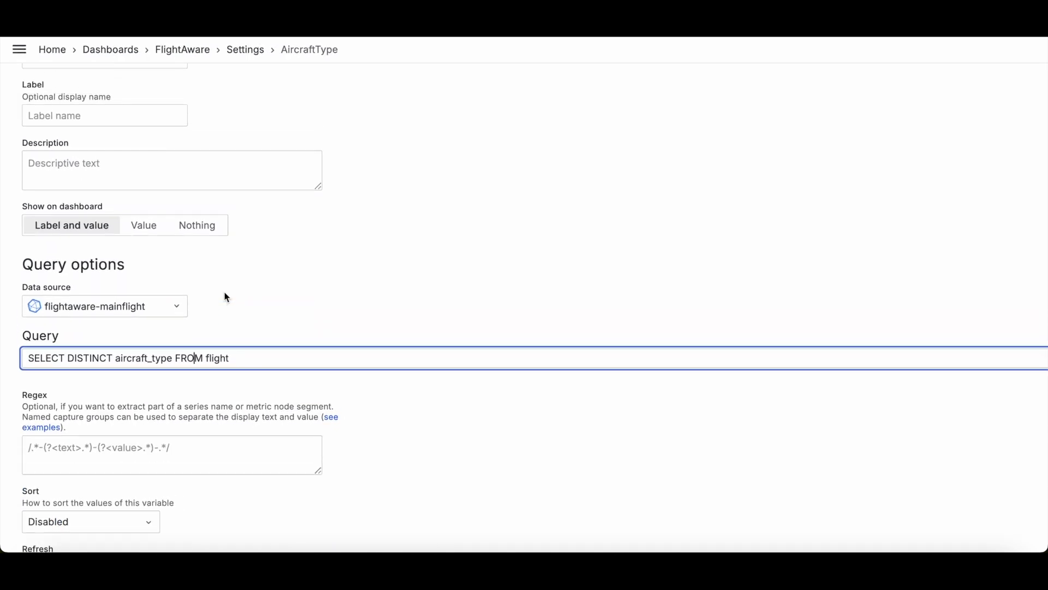
pyautogui.click(226, 296)
pyautogui.click(106, 306)
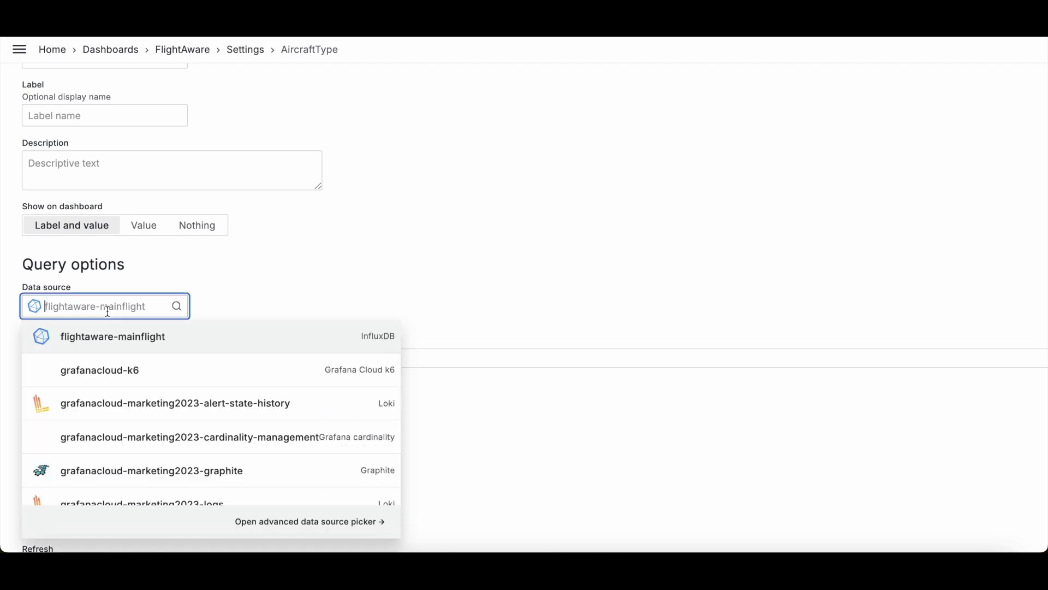
pyautogui.click(143, 337)
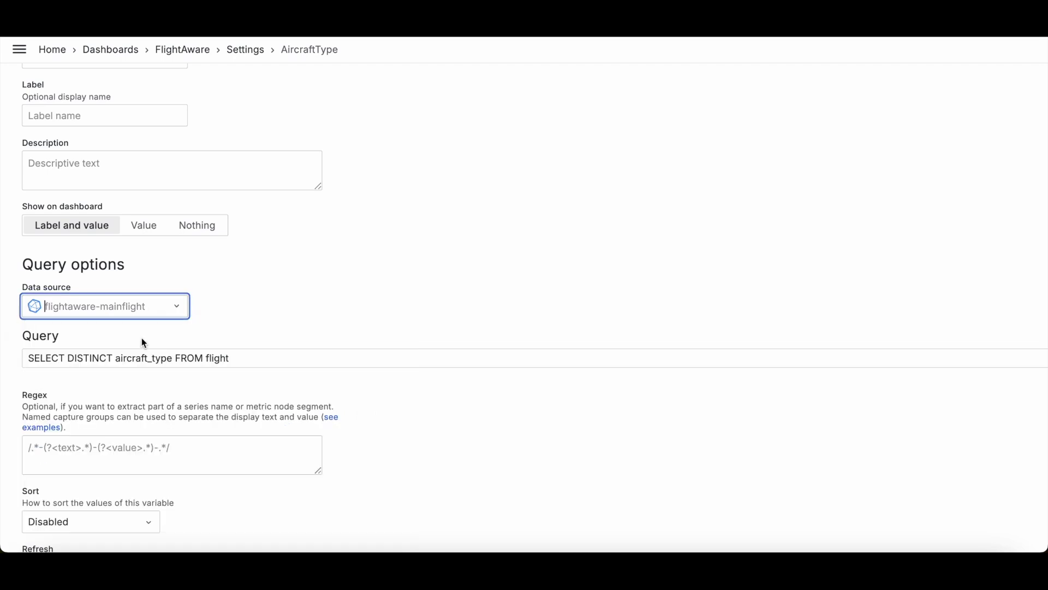
pyautogui.click(217, 296)
pyautogui.scroll(-1, 178, 358)
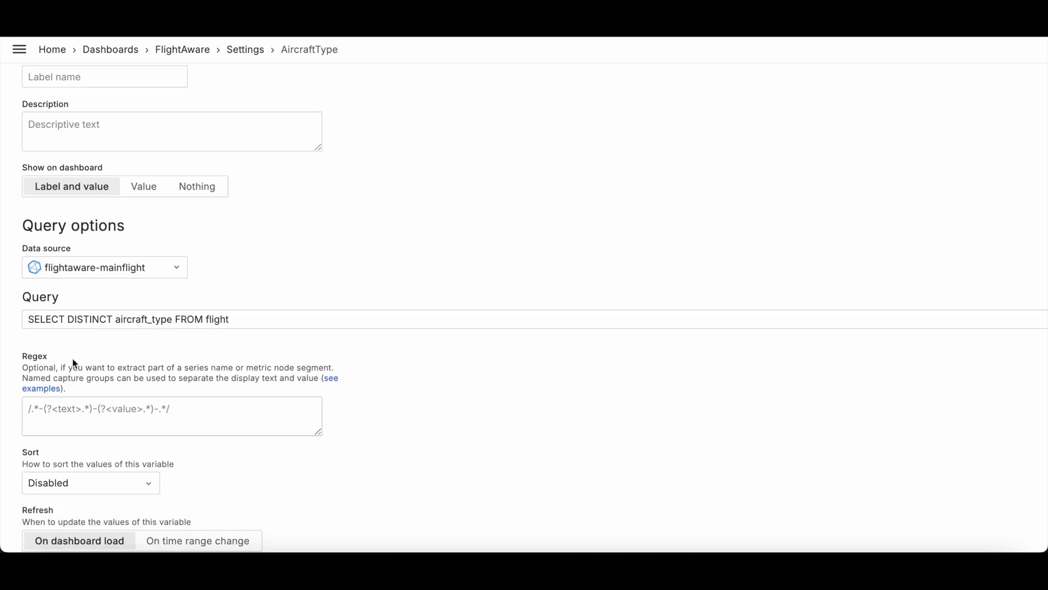
pyautogui.scroll(1, 178, 314)
pyautogui.tripleClick(176, 356)
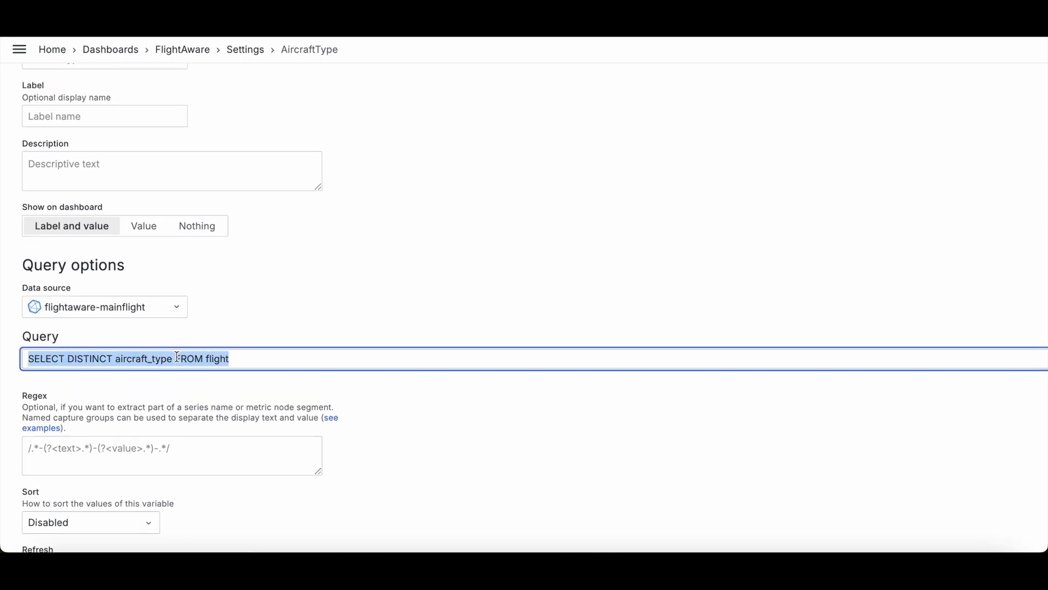
pyautogui.click(261, 320)
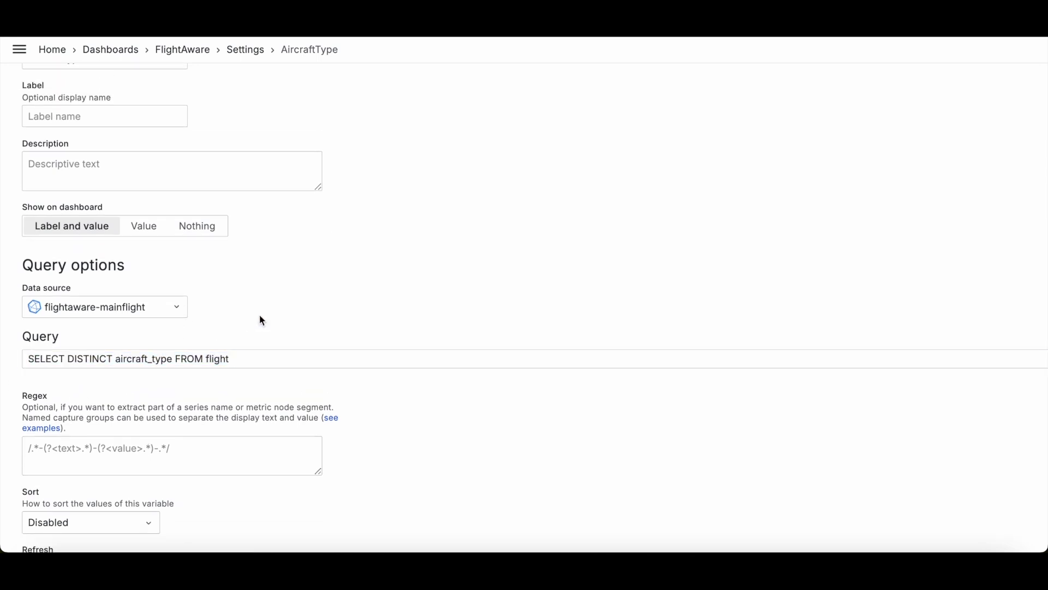
pyautogui.tripleClick(216, 359)
pyautogui.click(219, 325)
pyautogui.scroll(2, 218, 324)
pyautogui.scroll(2, 218, 330)
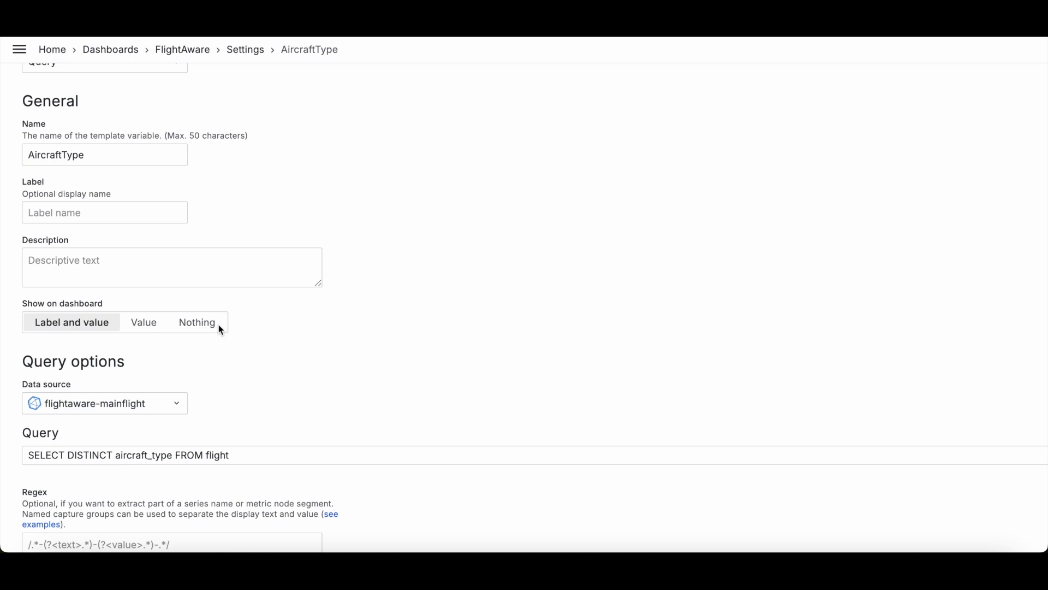
pyautogui.scroll(-1, 239, 435)
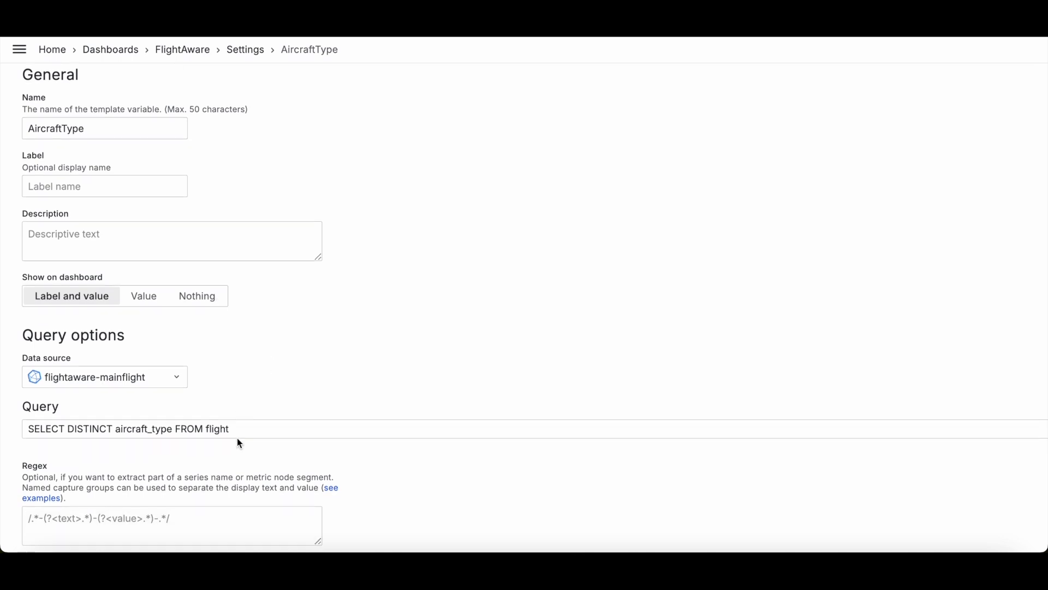
pyautogui.tripleClick(235, 431)
pyautogui.click(228, 397)
pyautogui.scroll(-1, 207, 431)
pyautogui.scroll(-6, 207, 433)
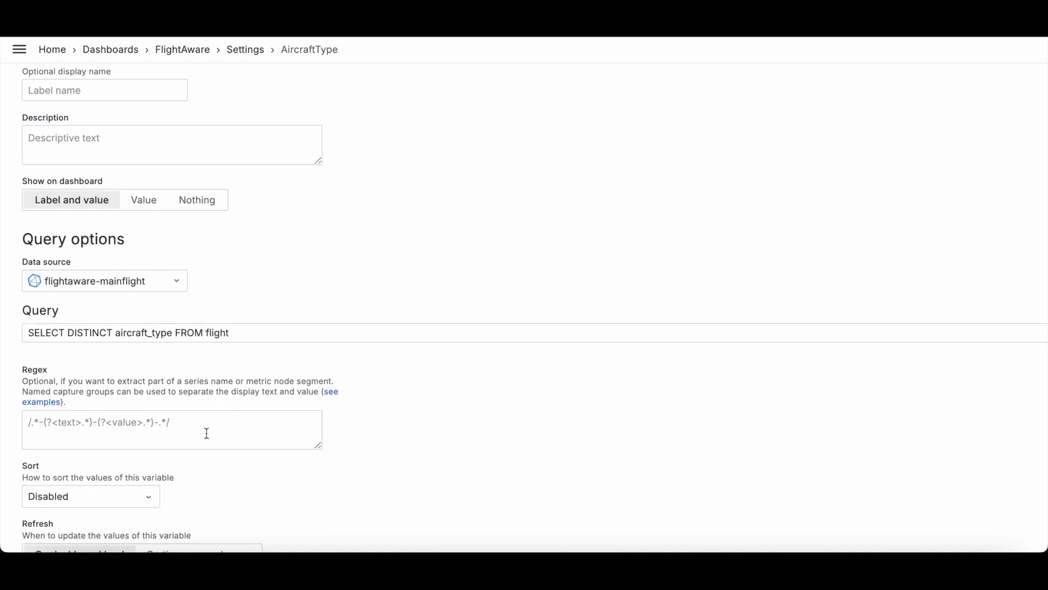
pyautogui.click(242, 242)
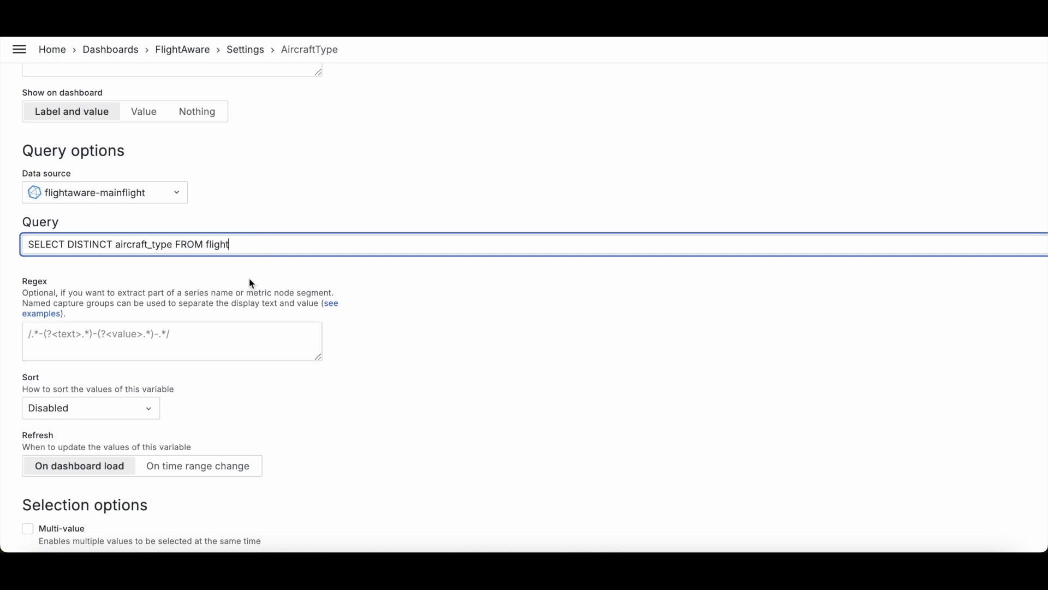
pyautogui.scroll(-1, 189, 311)
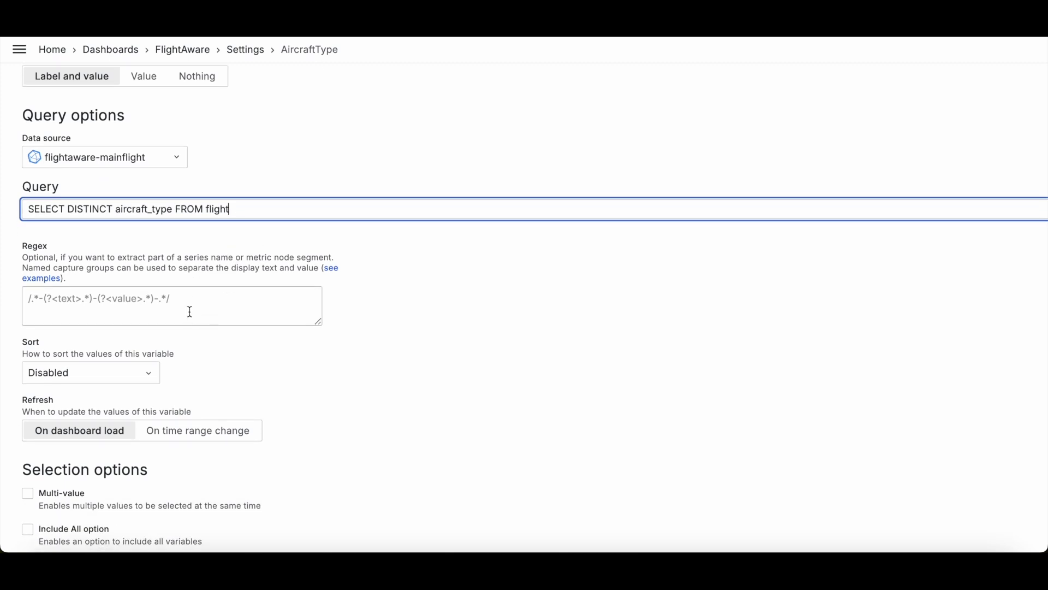
# Try the /H/ regex on AircraftType, then empty the Regex field again
pyautogui.click(129, 311)
pyautogui.scroll(-2, 130, 311)
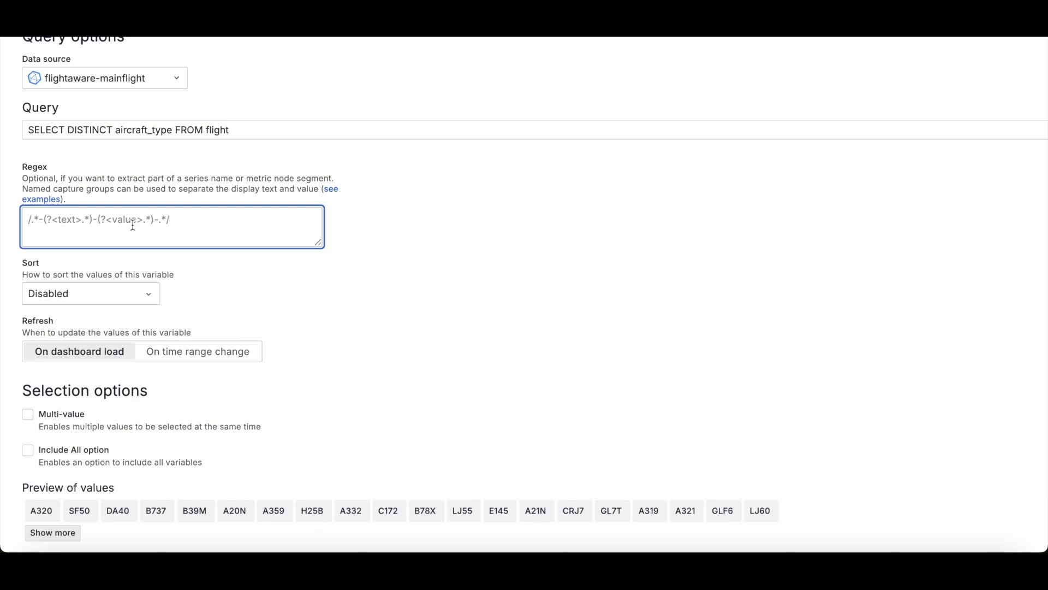
pyautogui.write('/H.')
pyautogui.press('BackSpace')
pyautogui.write('/')
pyautogui.scroll(-2, 145, 520)
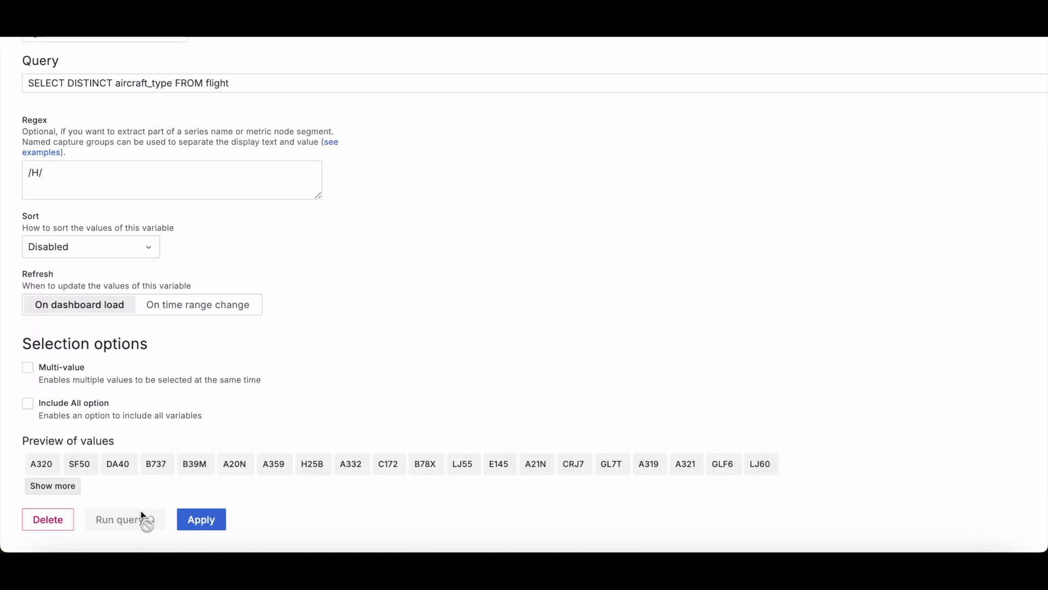
pyautogui.click(143, 519)
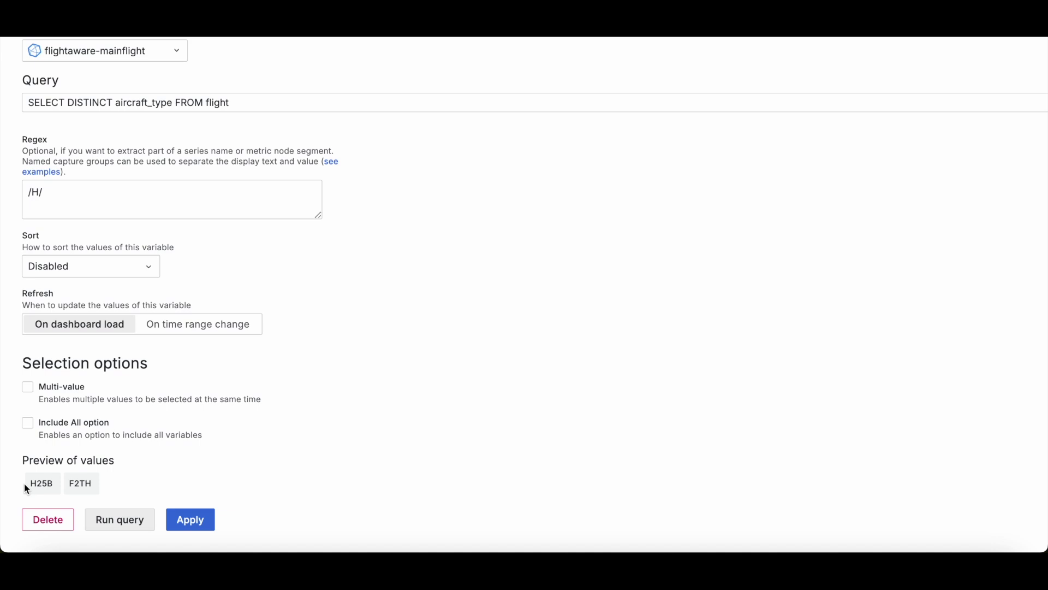
pyautogui.click(53, 191)
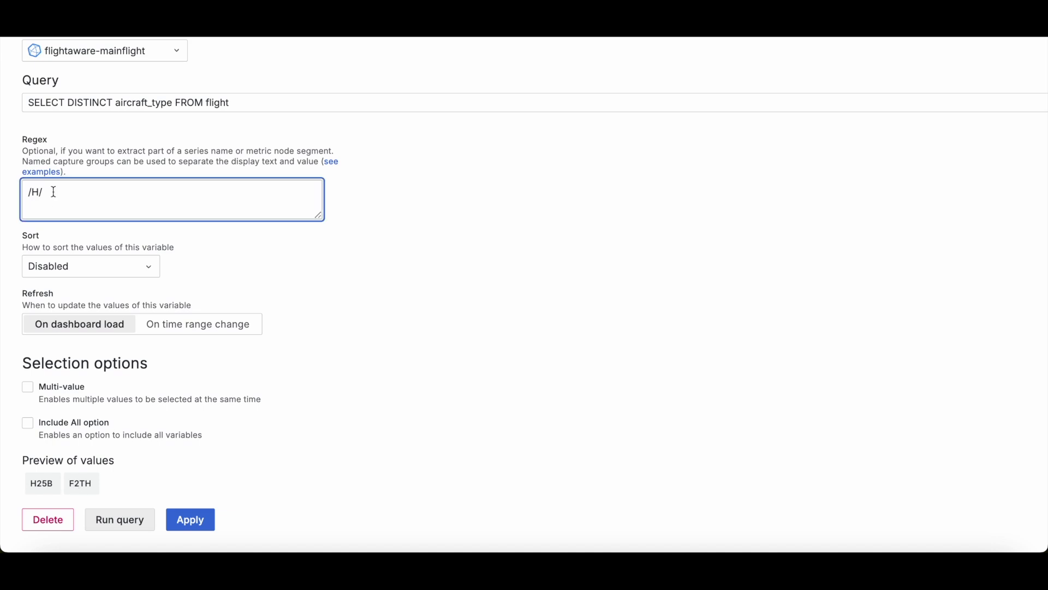
pyautogui.press('BackSpace')
pyautogui.press('BackSpace')
pyautogui.press('BackSpace')
# Sort AircraftType values Alphabetical (case-insensitive, asc) and apply the variable
pyautogui.click(99, 268)
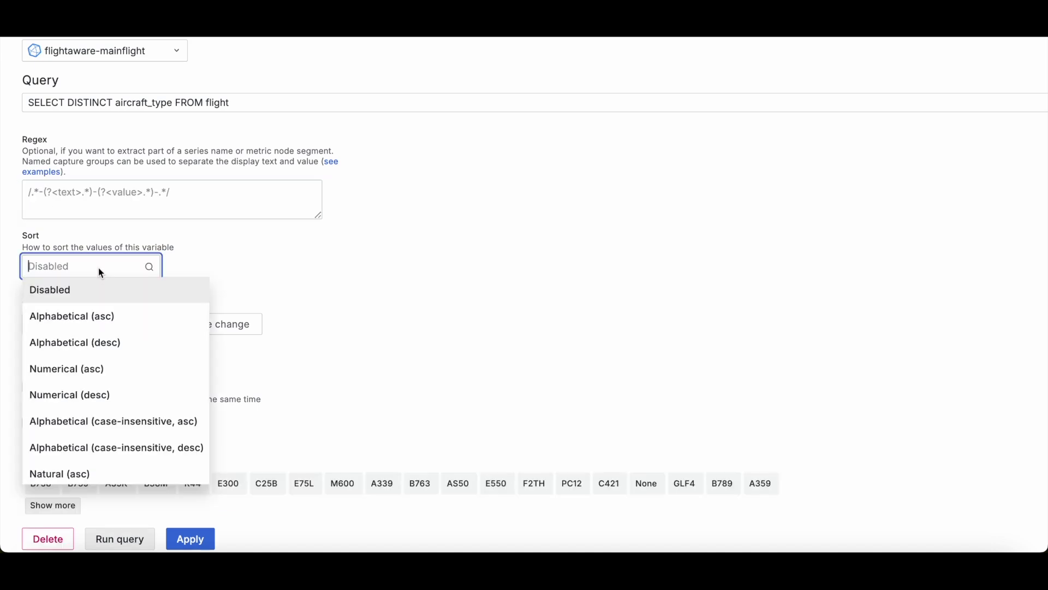
pyautogui.click(101, 267)
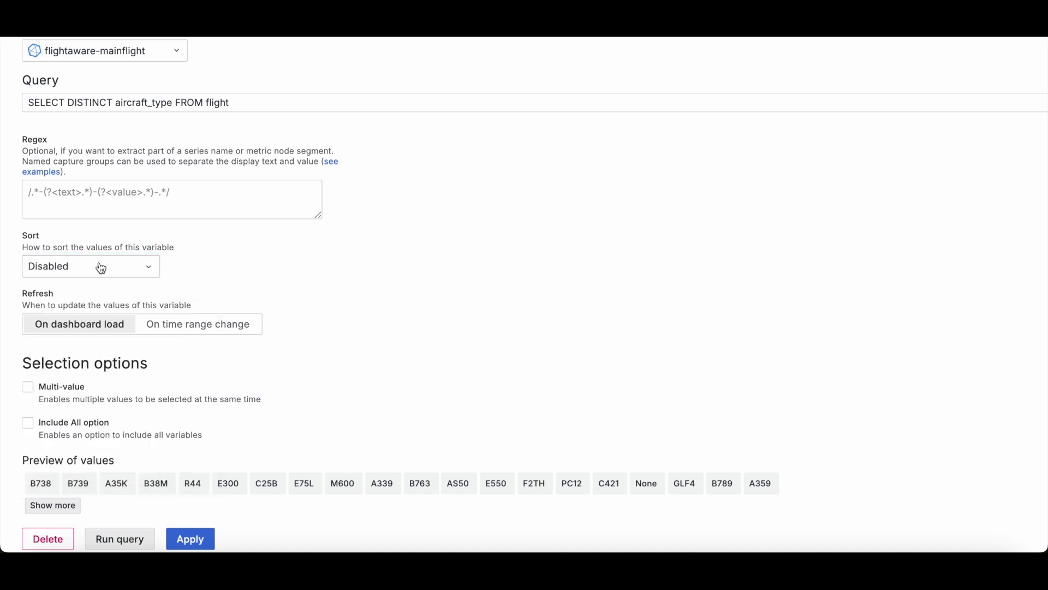
pyautogui.click(101, 267)
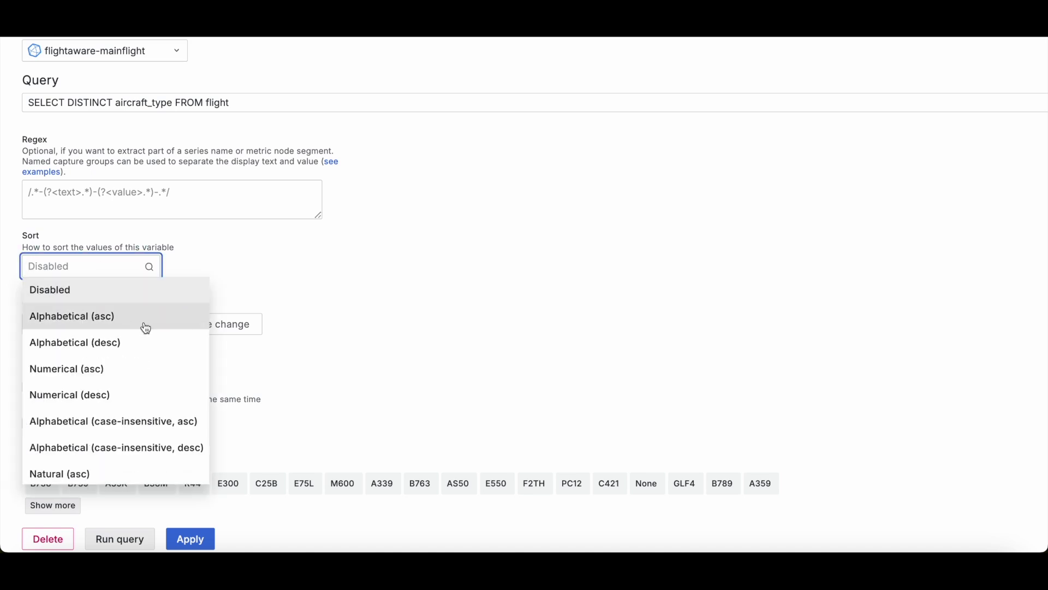
pyautogui.click(144, 326)
pyautogui.click(114, 261)
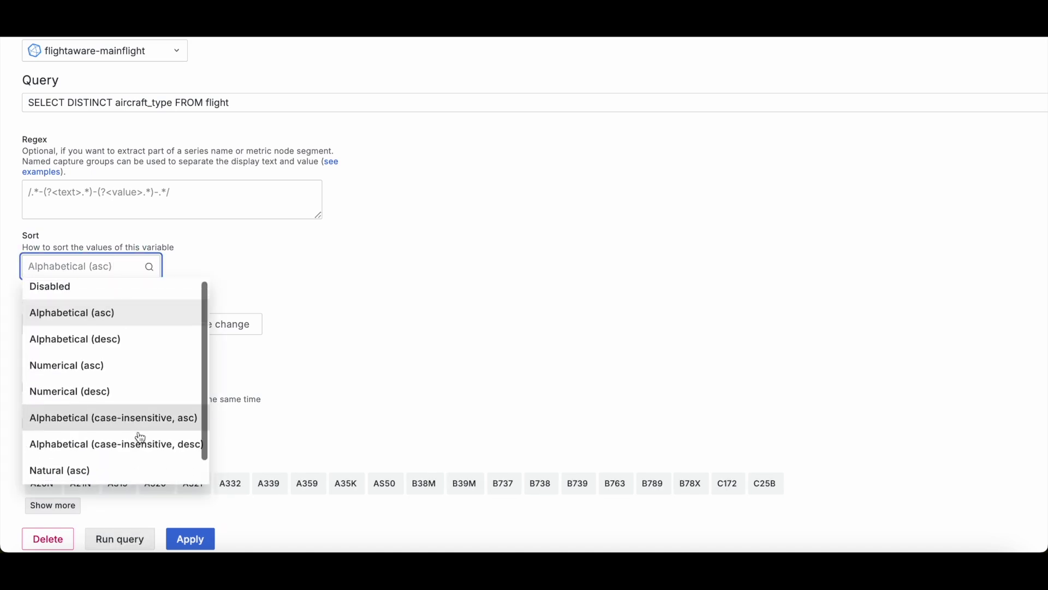
pyautogui.scroll(-1, 136, 432)
pyautogui.click(152, 403)
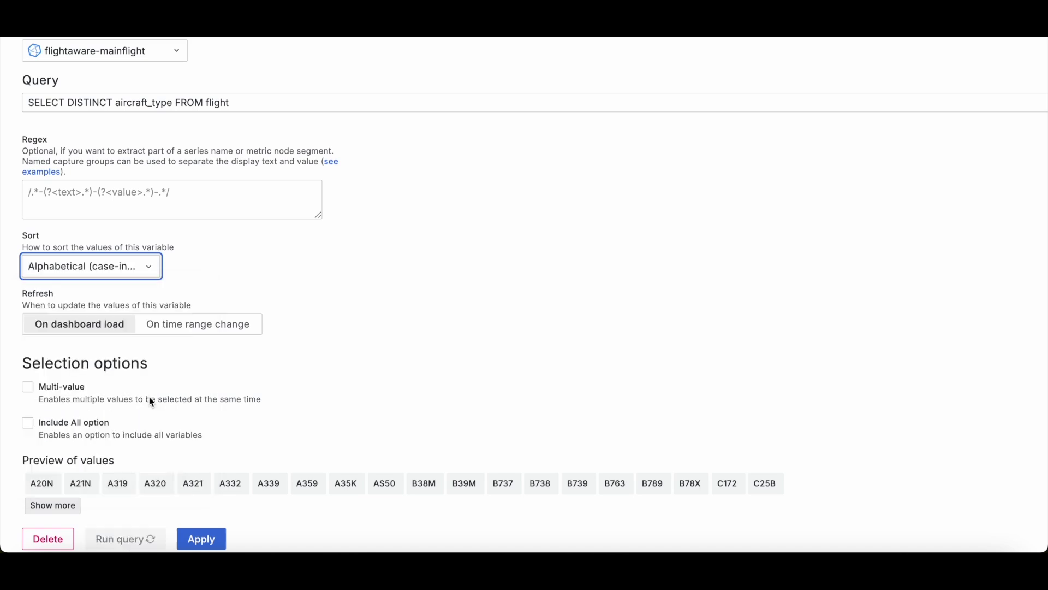
pyautogui.scroll(-1, 304, 398)
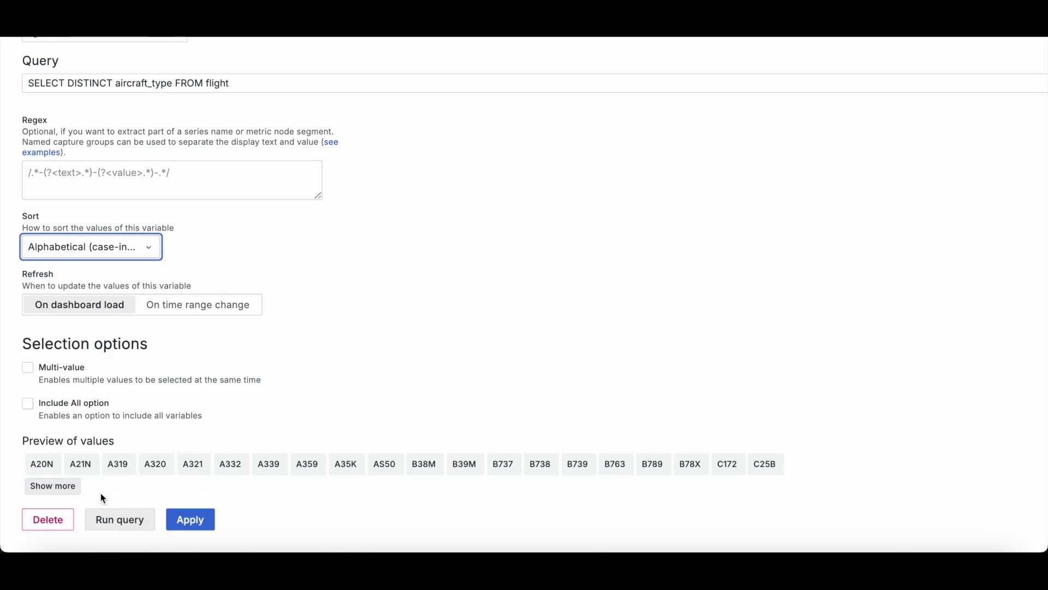
pyautogui.click(188, 519)
# Open the String text-box variable from the Variables list
pyautogui.scroll(2, 175, 159)
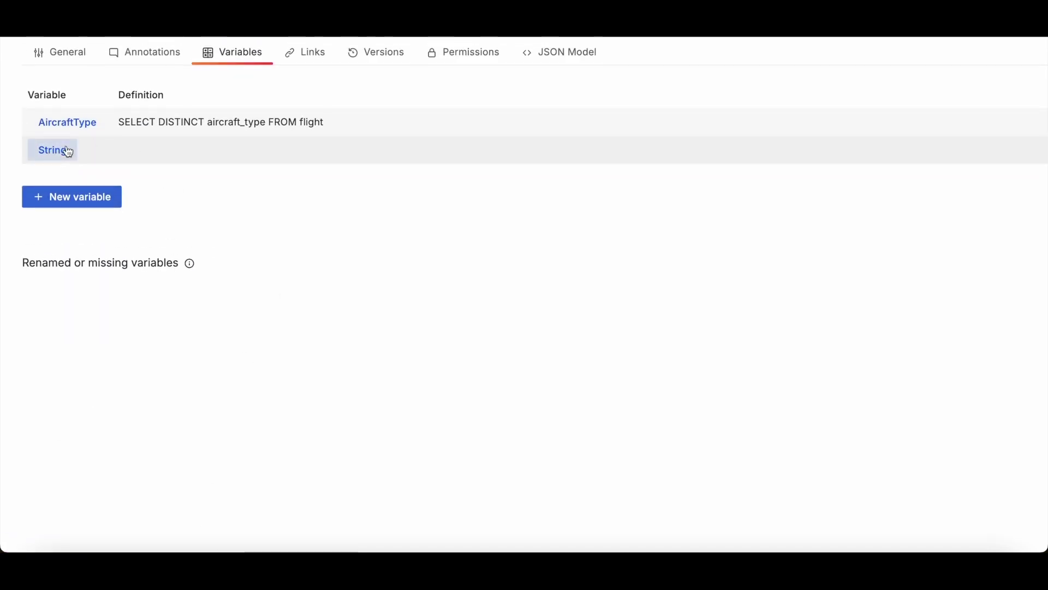
pyautogui.click(64, 150)
pyautogui.scroll(1, 110, 138)
pyautogui.scroll(-1, 124, 173)
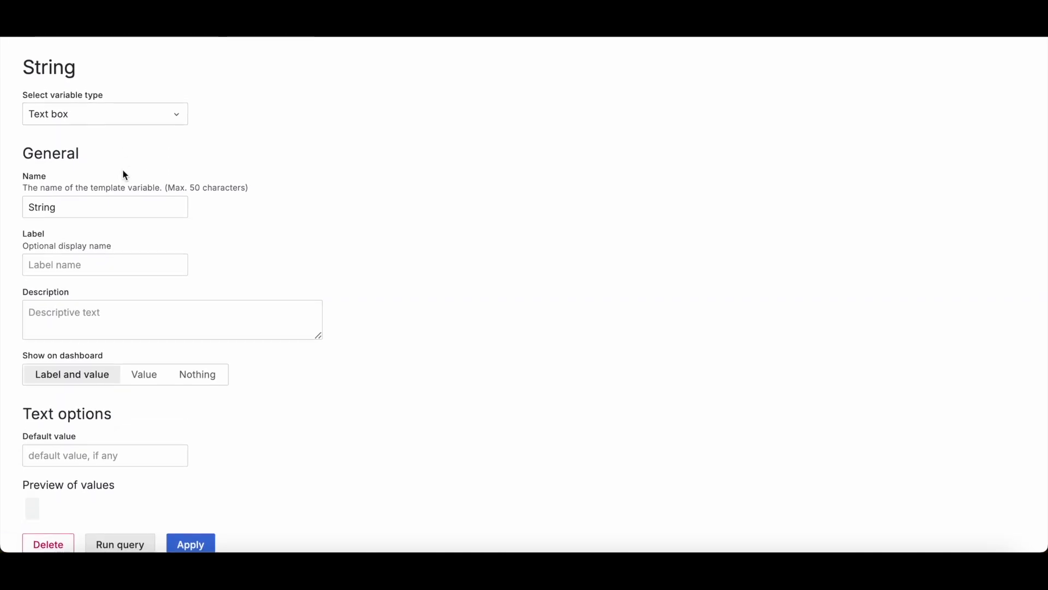
pyautogui.scroll(-1, 122, 178)
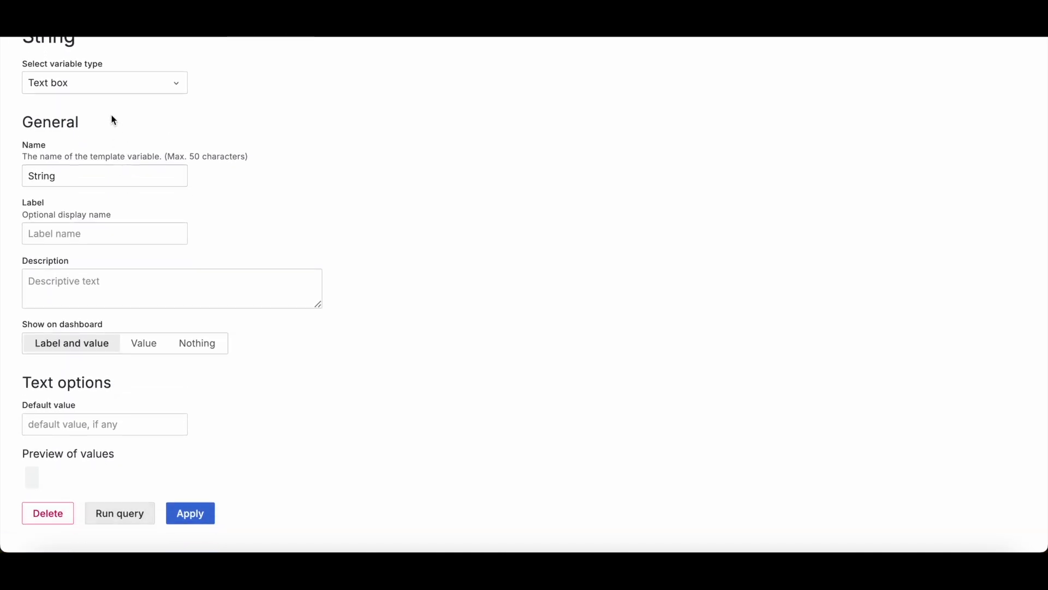
pyautogui.scroll(1, 96, 244)
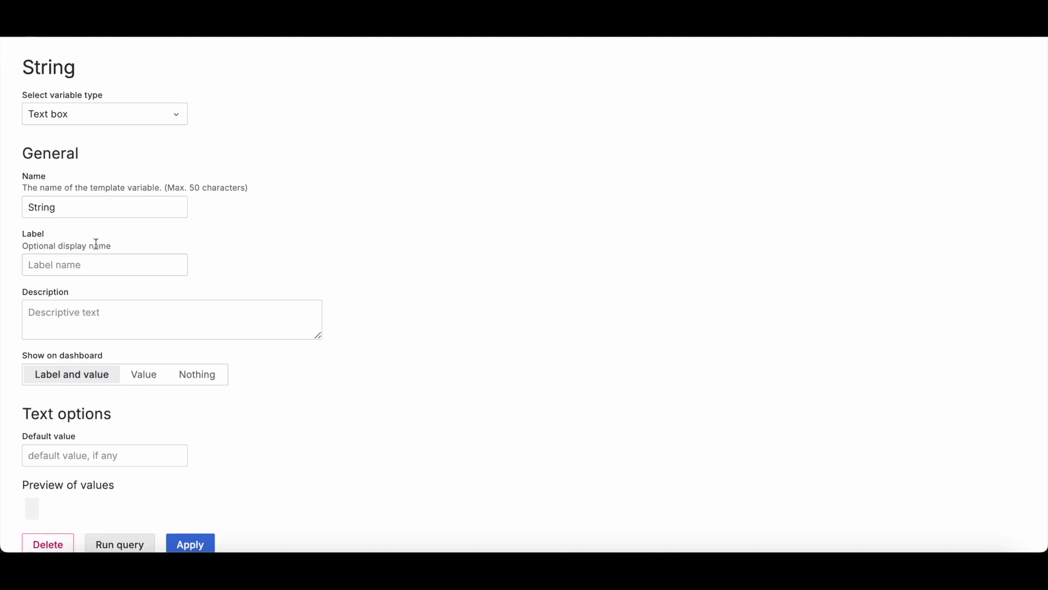
# Review the variable type choices, keeping String as a Text box variable
pyautogui.click(128, 121)
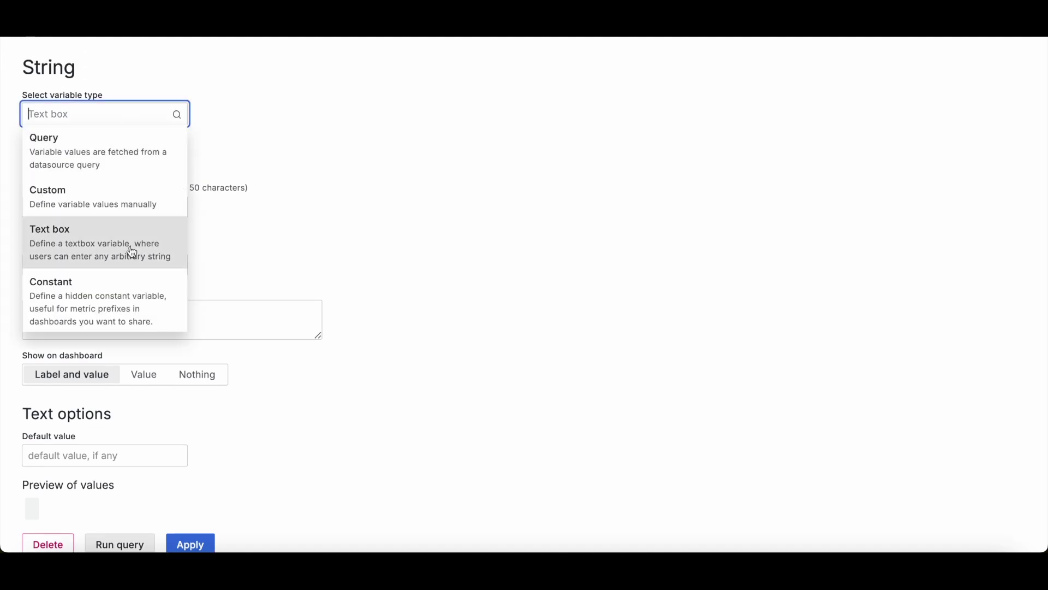
pyautogui.scroll(-3, 129, 253)
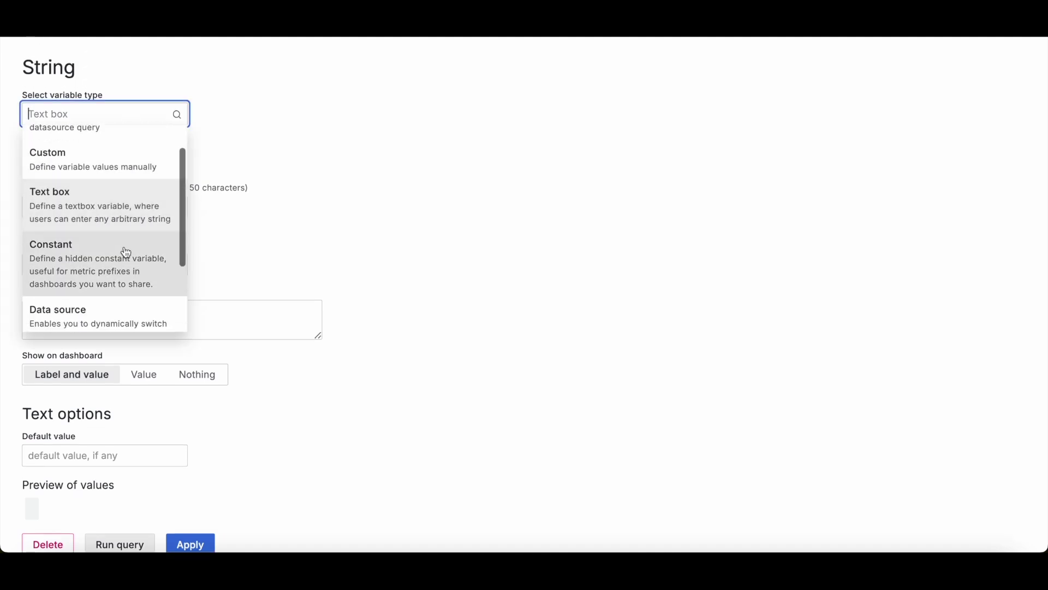
pyautogui.scroll(3, 103, 234)
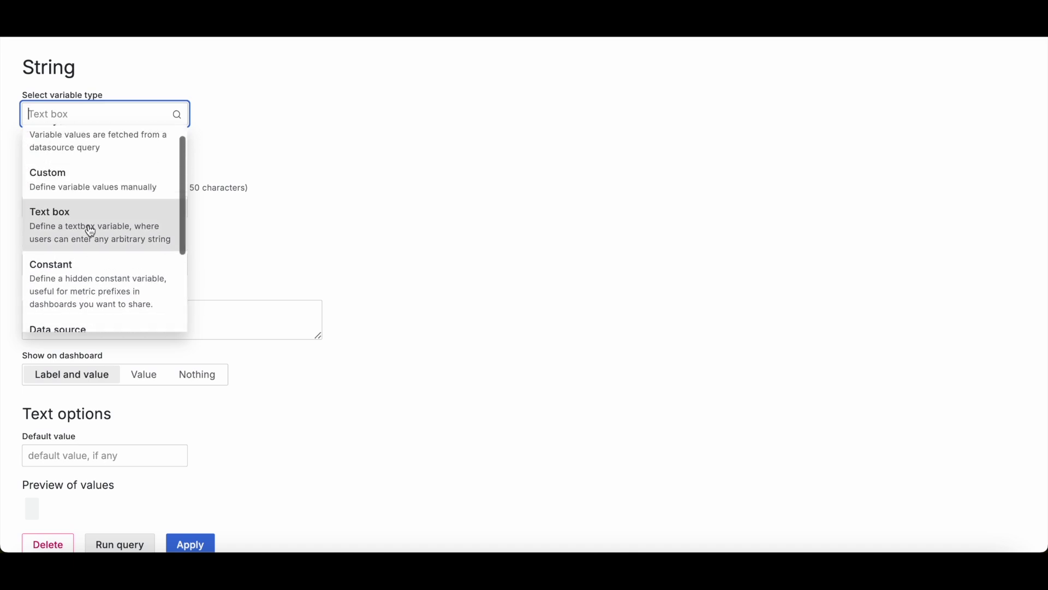
pyautogui.scroll(-2, 87, 229)
pyautogui.click(265, 274)
pyautogui.scroll(-2, 246, 300)
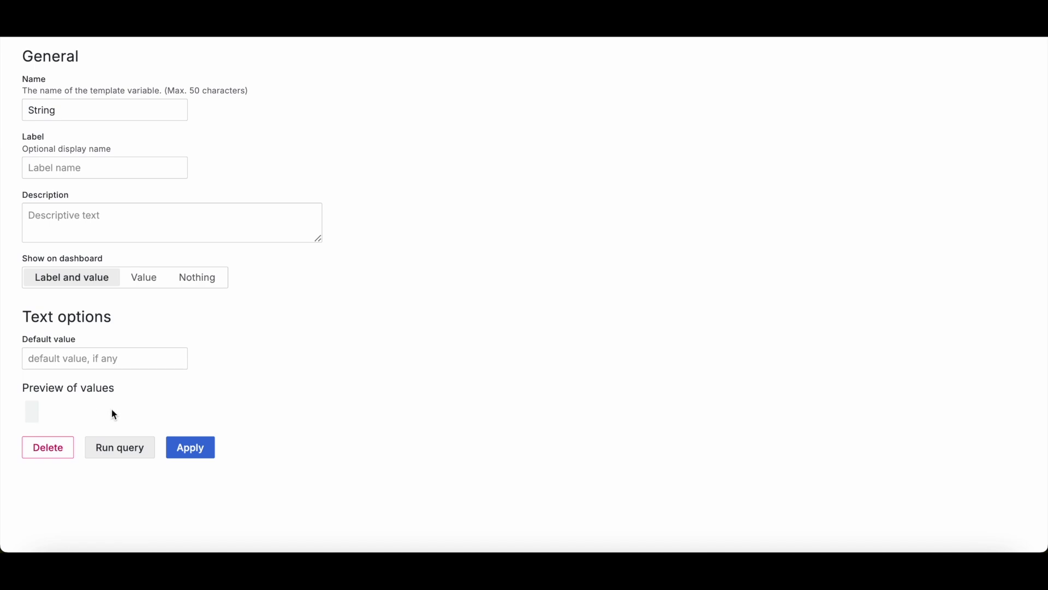
pyautogui.scroll(2, 112, 327)
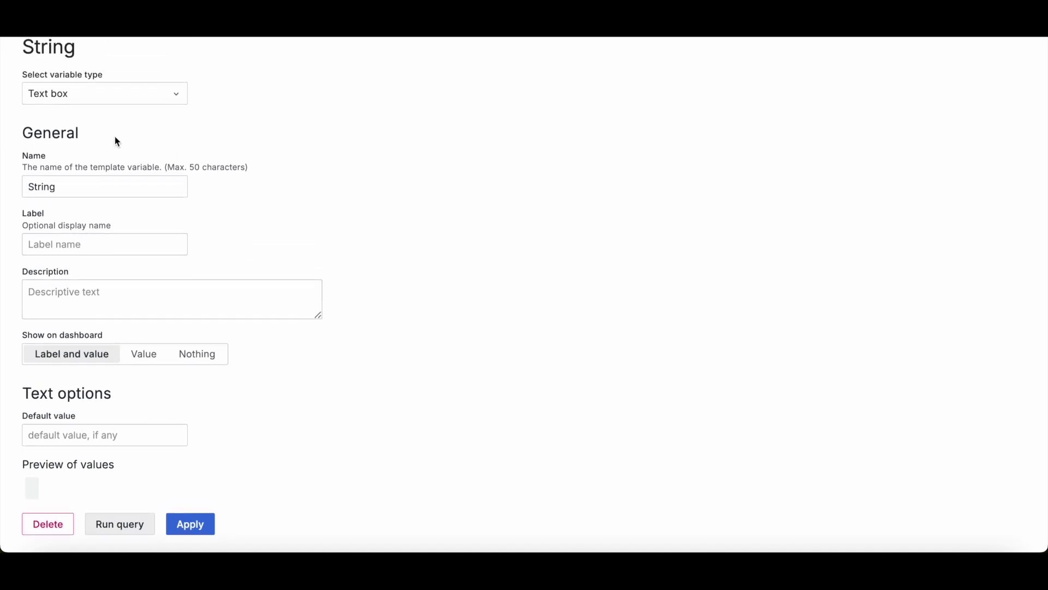
pyautogui.scroll(-1, 103, 180)
pyautogui.scroll(3, 103, 183)
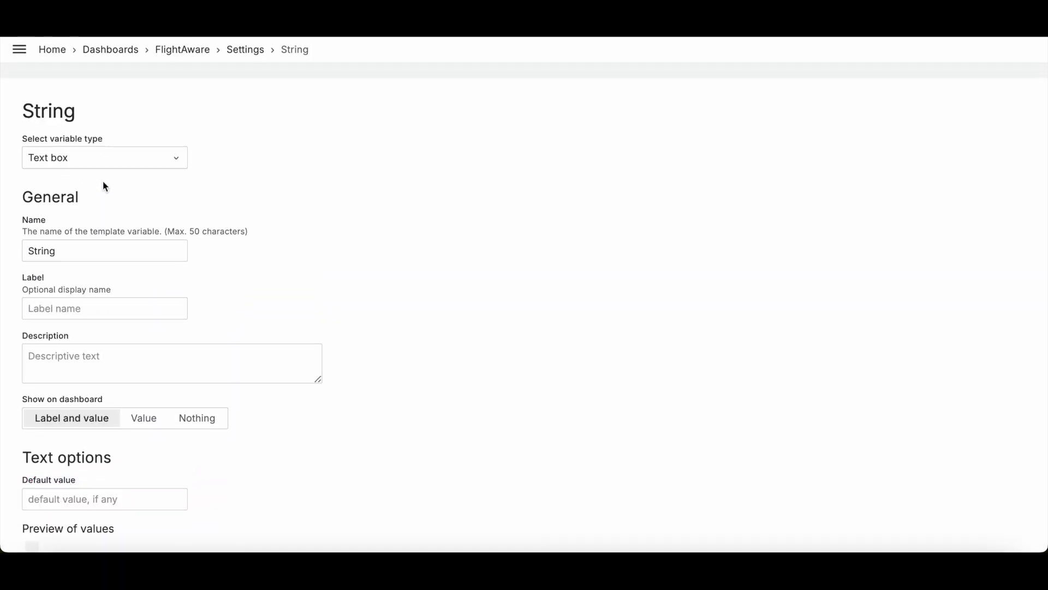
pyautogui.click(92, 155)
pyautogui.click(274, 194)
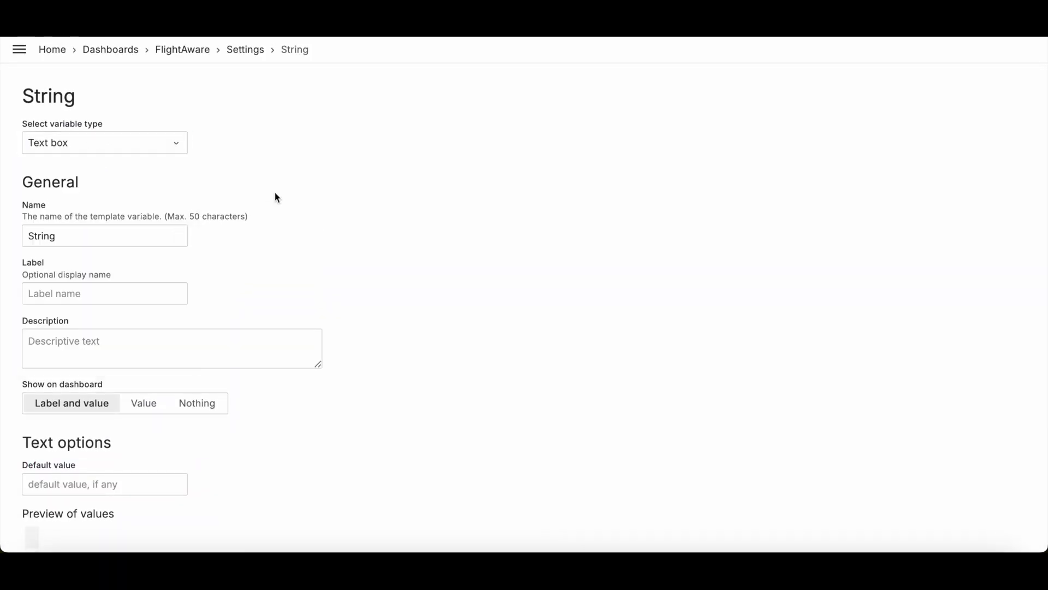
pyautogui.scroll(-3, 119, 317)
pyautogui.scroll(3, 119, 317)
# Change the variable type to Data source, using InfluxDB as the data source type
pyautogui.click(134, 146)
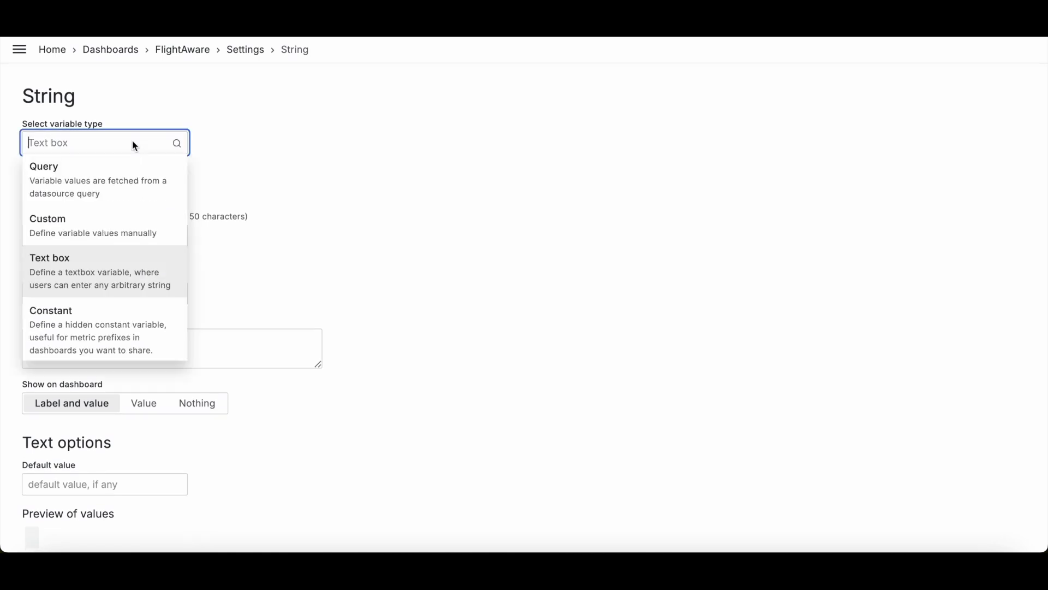
pyautogui.scroll(-3, 131, 292)
pyautogui.click(130, 294)
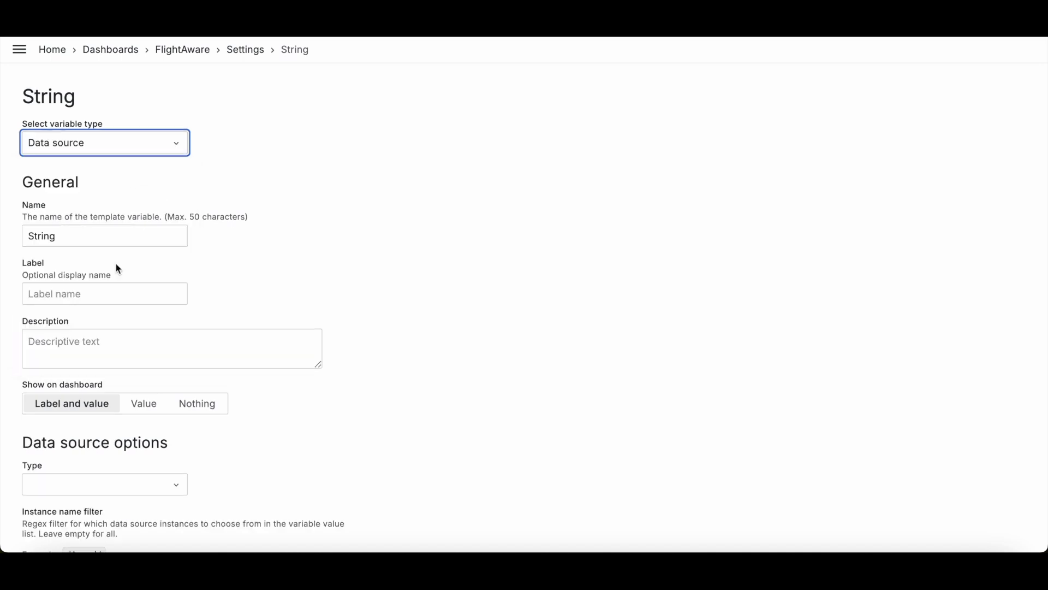
pyautogui.scroll(-3, 187, 284)
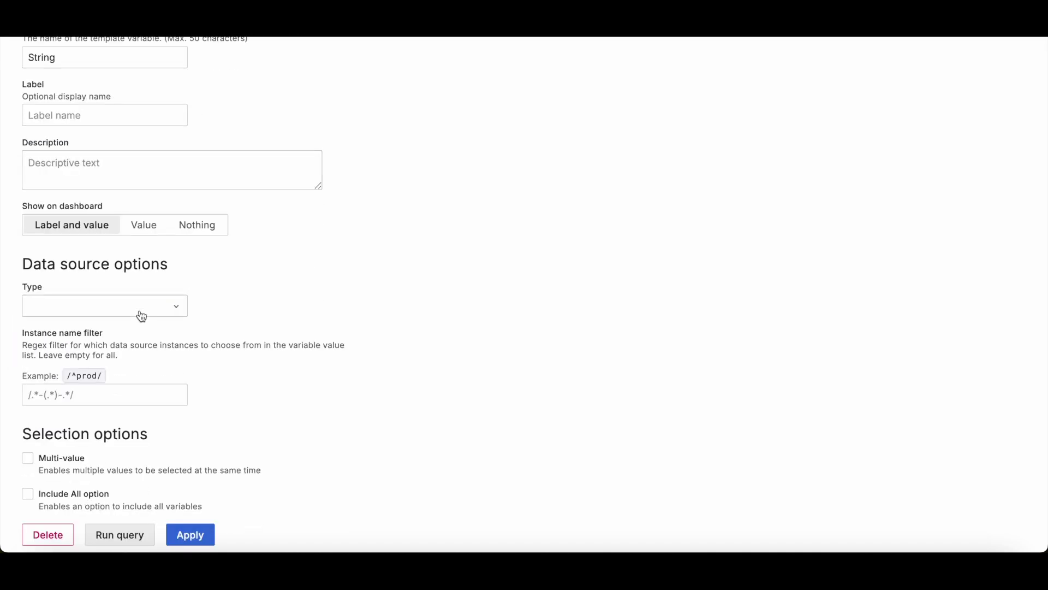
pyautogui.click(141, 314)
pyautogui.click(141, 343)
pyautogui.scroll(-1, 263, 368)
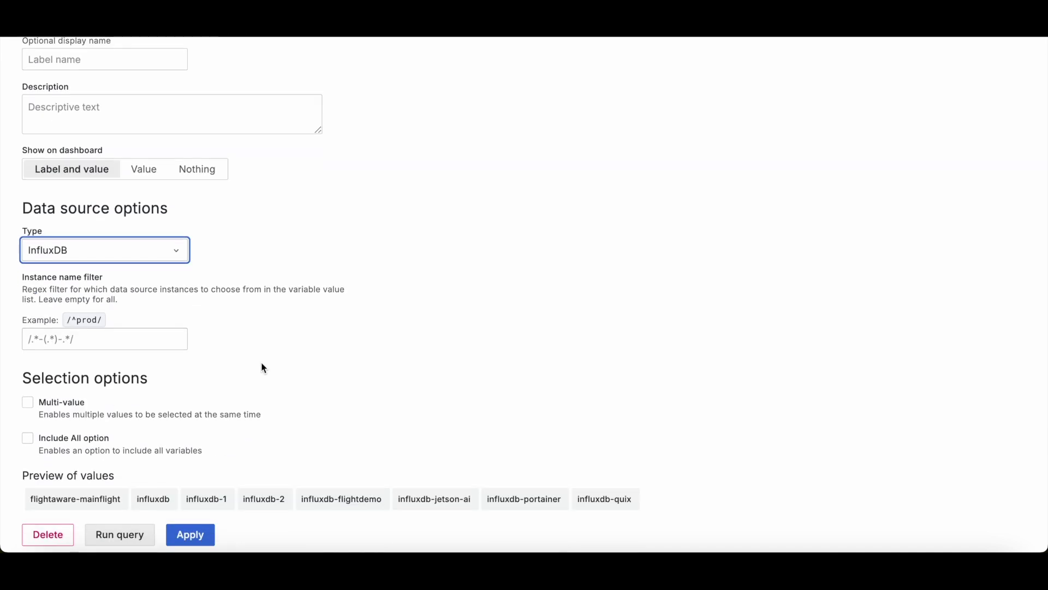
pyautogui.scroll(-1, 159, 287)
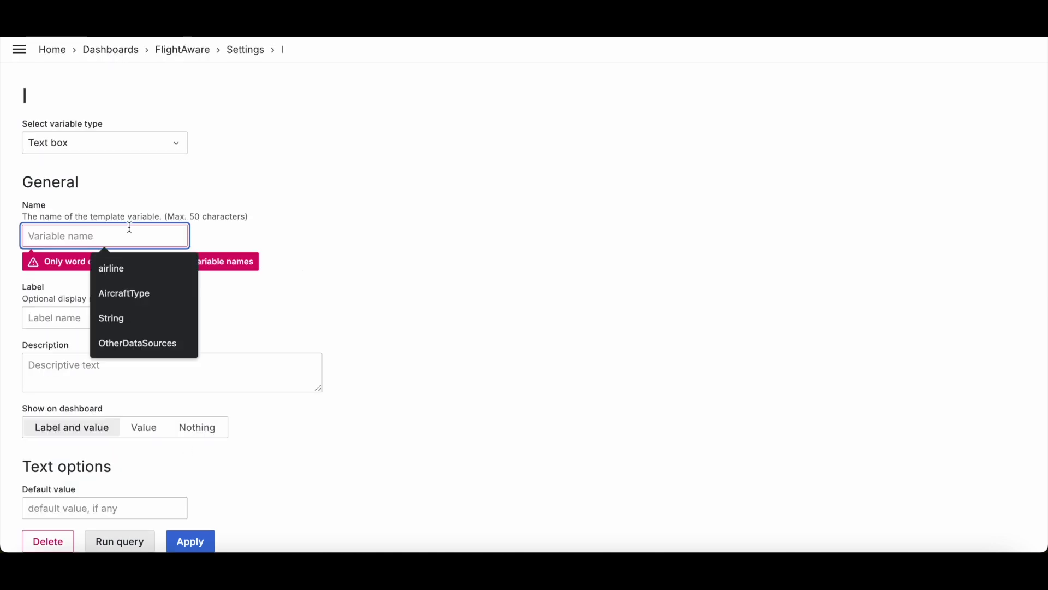
# Name the variable 'Ident' and apply it
pyautogui.write('Ident')
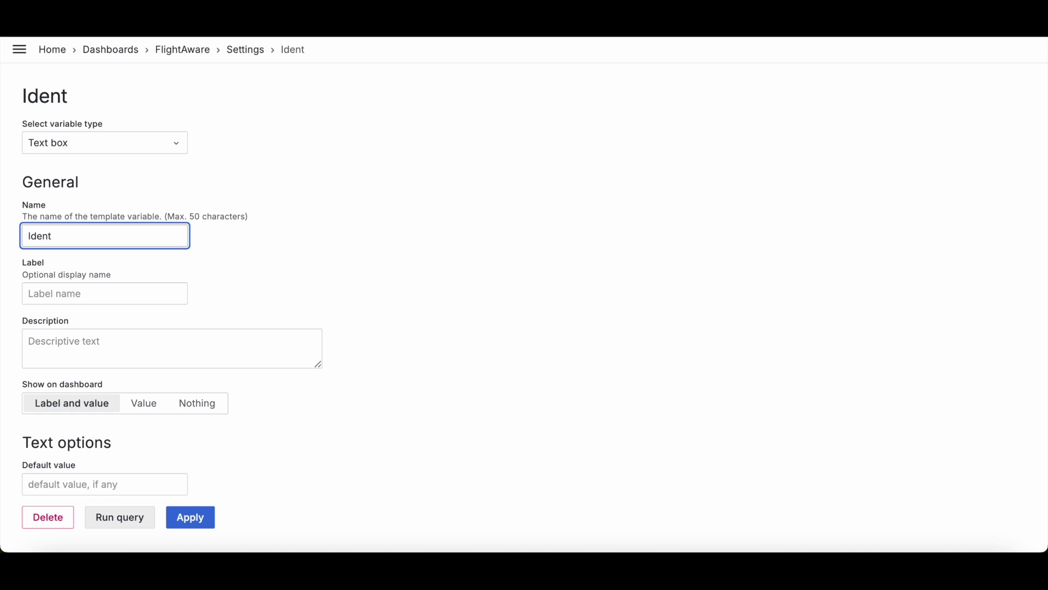
pyautogui.click(152, 181)
pyautogui.scroll(-3, 153, 185)
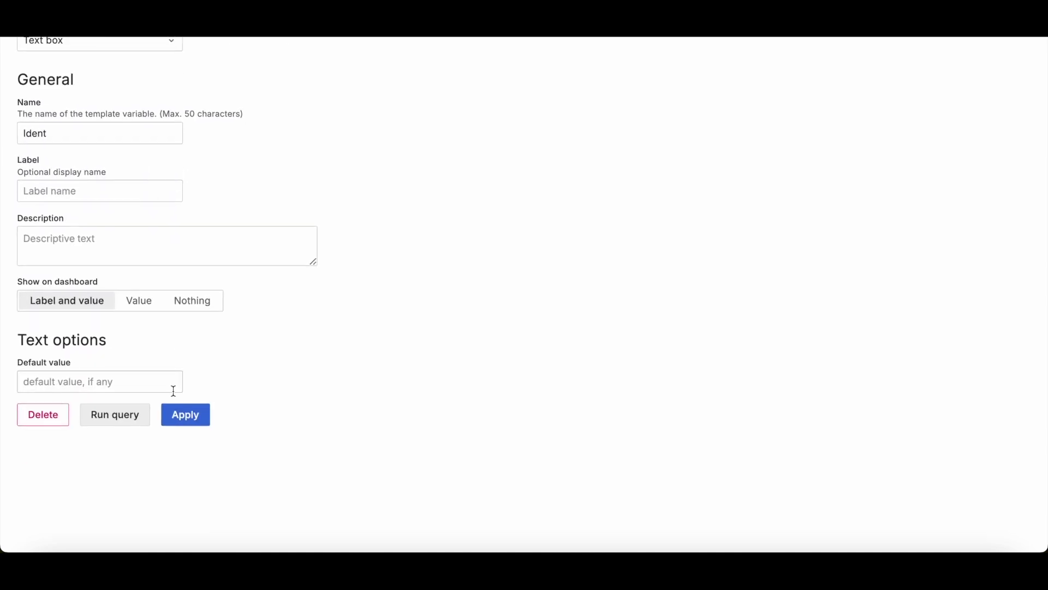
pyautogui.click(199, 416)
pyautogui.scroll(3, 476, 159)
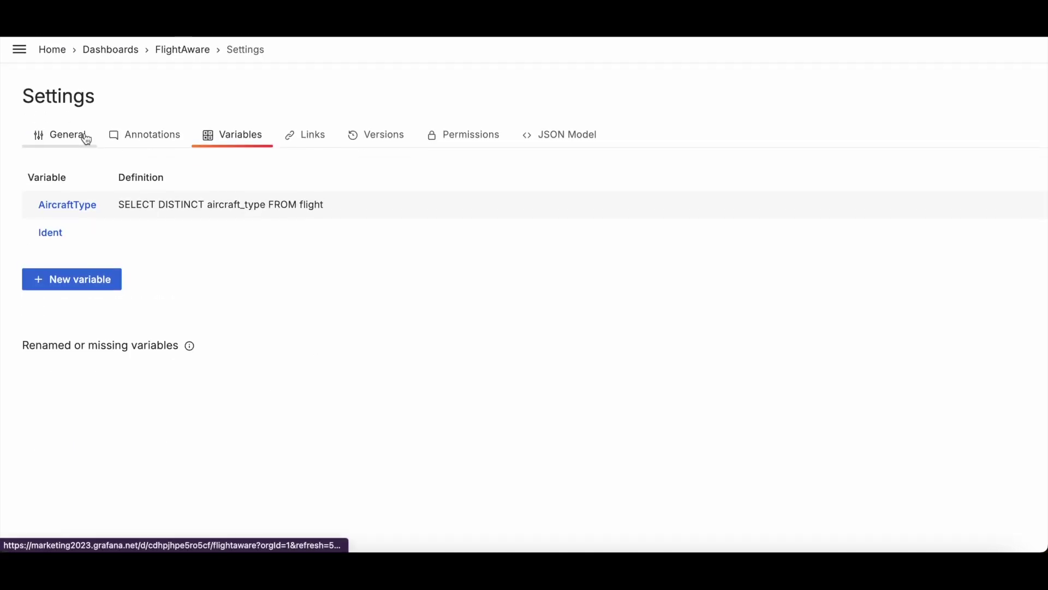
# Return to the FlightAware dashboard and inspect plane AAL2830's details on the map
pyautogui.click(185, 51)
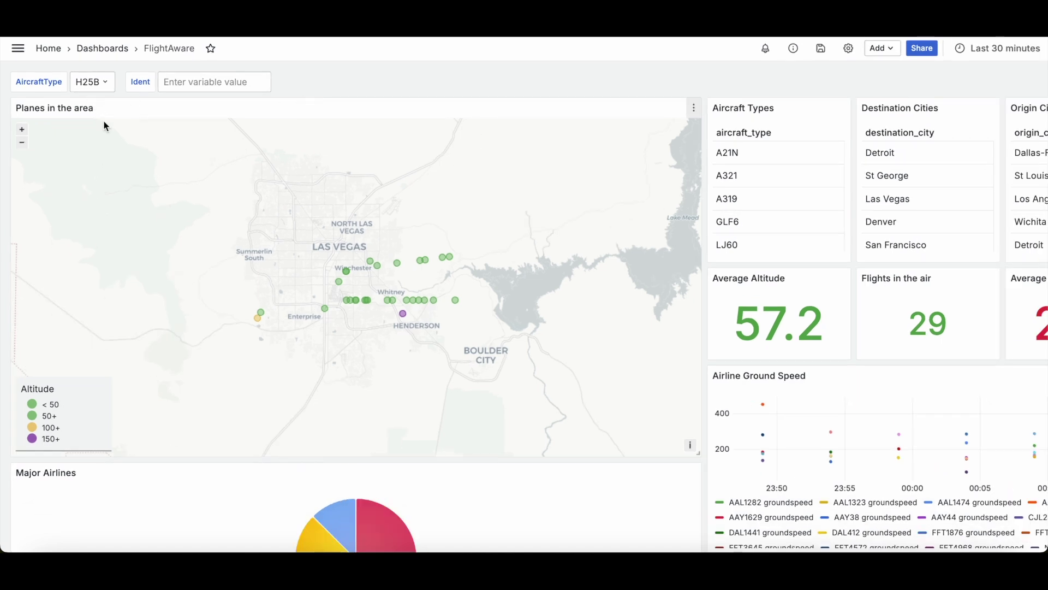
pyautogui.scroll(-3, 357, 162)
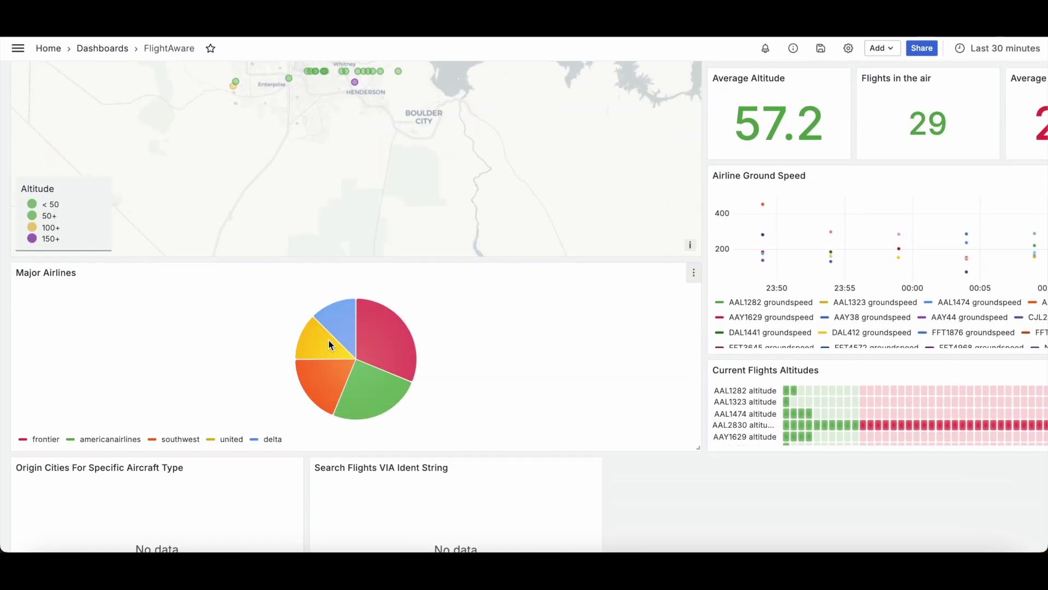
pyautogui.scroll(-3, 282, 432)
pyautogui.scroll(2, 273, 412)
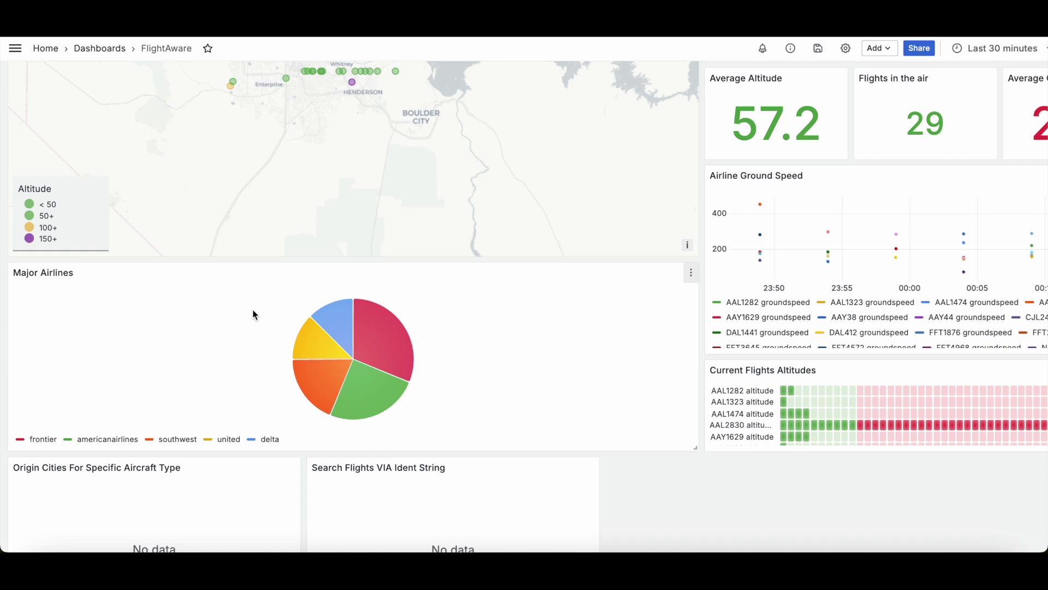
pyautogui.scroll(4, 253, 311)
pyautogui.scroll(-3, 775, 194)
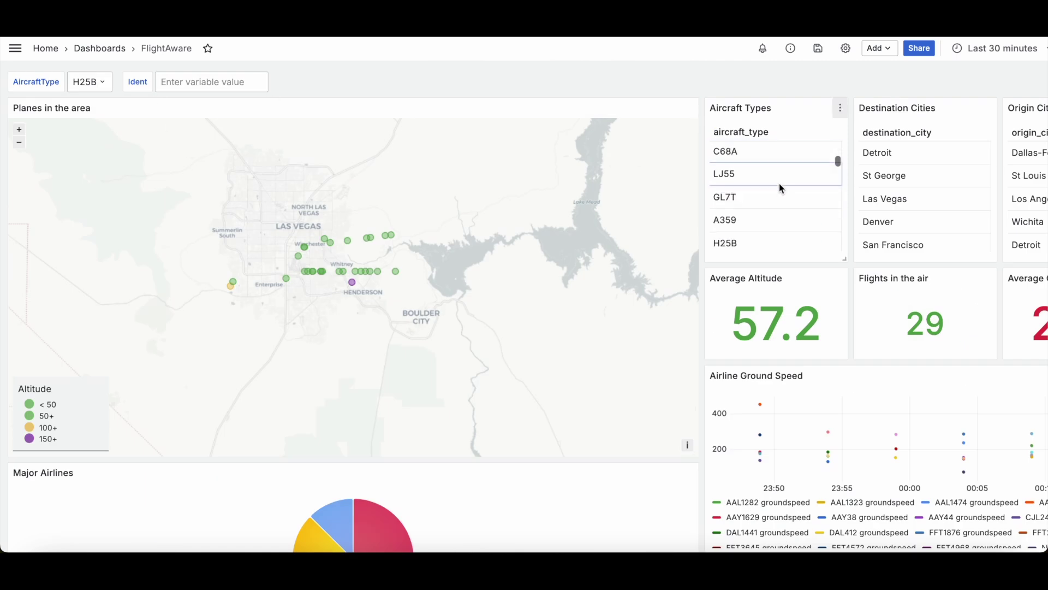
pyautogui.click(352, 161)
pyautogui.doubleClick(473, 261)
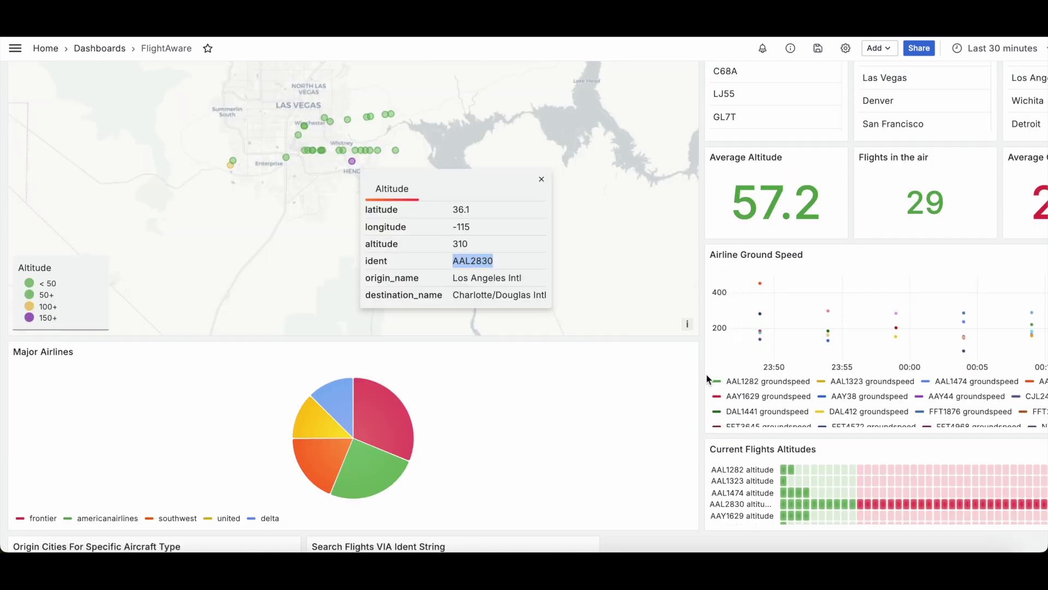
# Open the Origin Cities For Specific Aircraft Type panel's menu
pyautogui.scroll(-3, 706, 374)
pyautogui.scroll(-3, 235, 459)
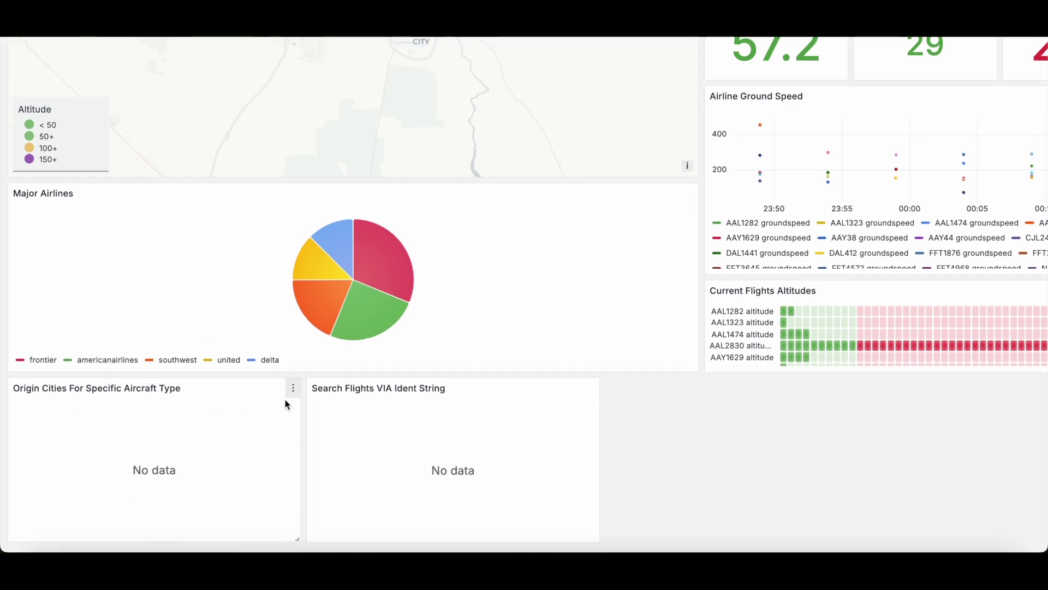
pyautogui.click(293, 388)
# In the Origin Cities panel editor, show Last 24 hours filtered to A320 aircraft
pyautogui.click(234, 237)
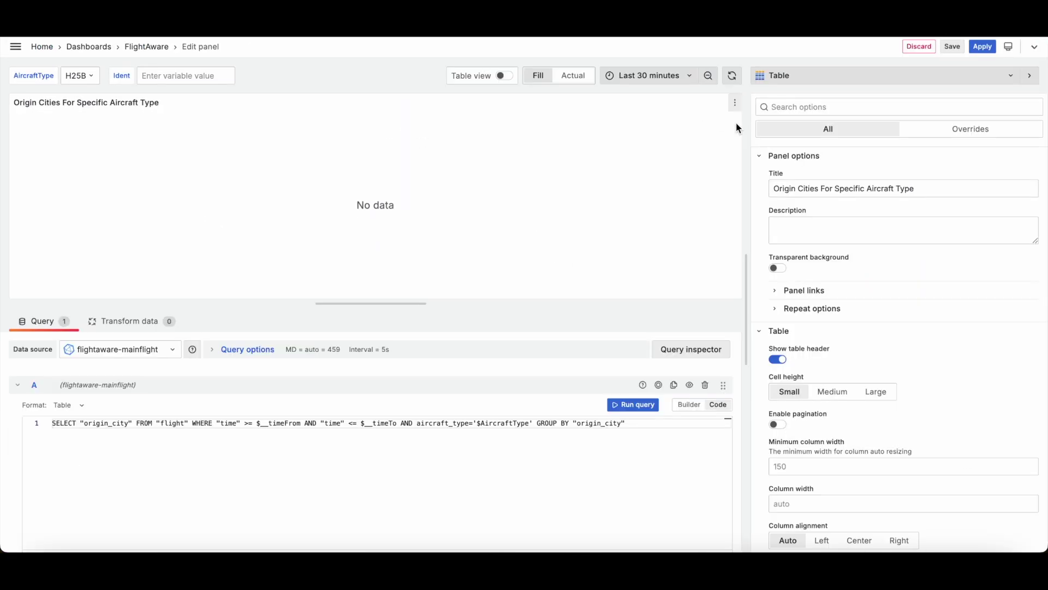
pyautogui.click(663, 76)
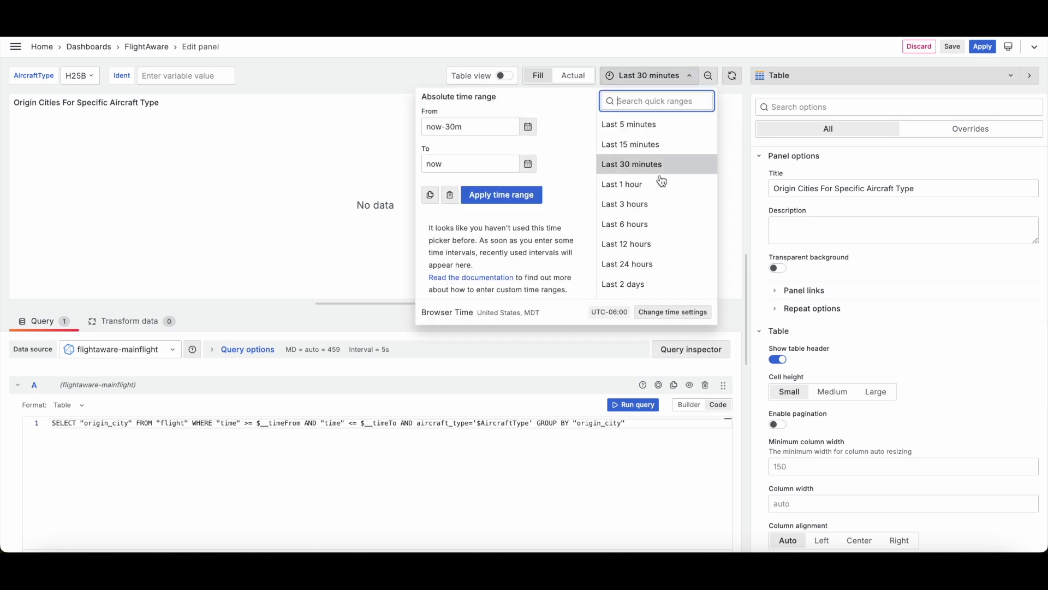
pyautogui.click(659, 265)
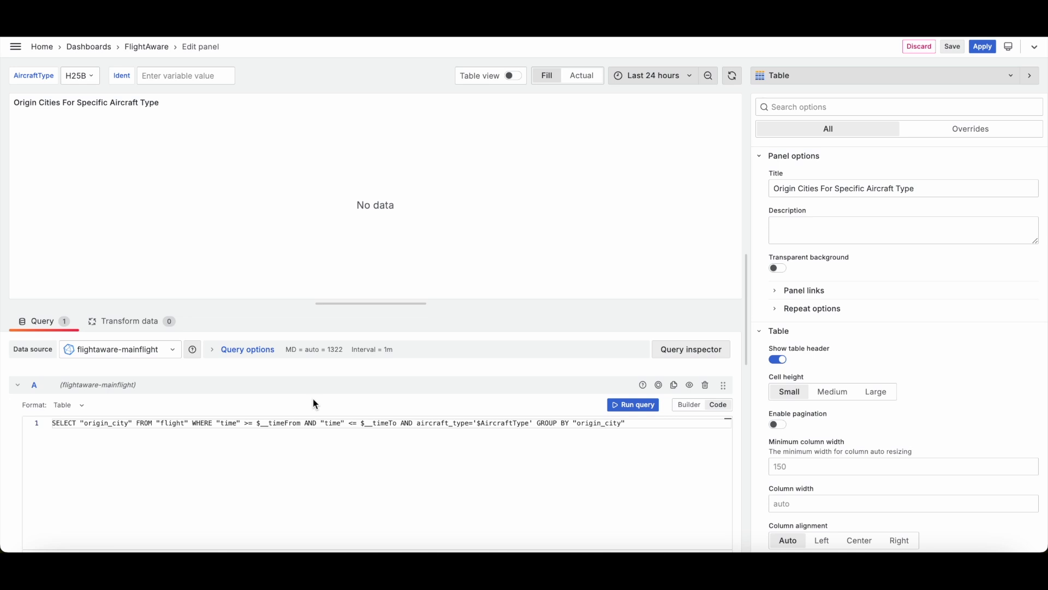
pyautogui.click(89, 75)
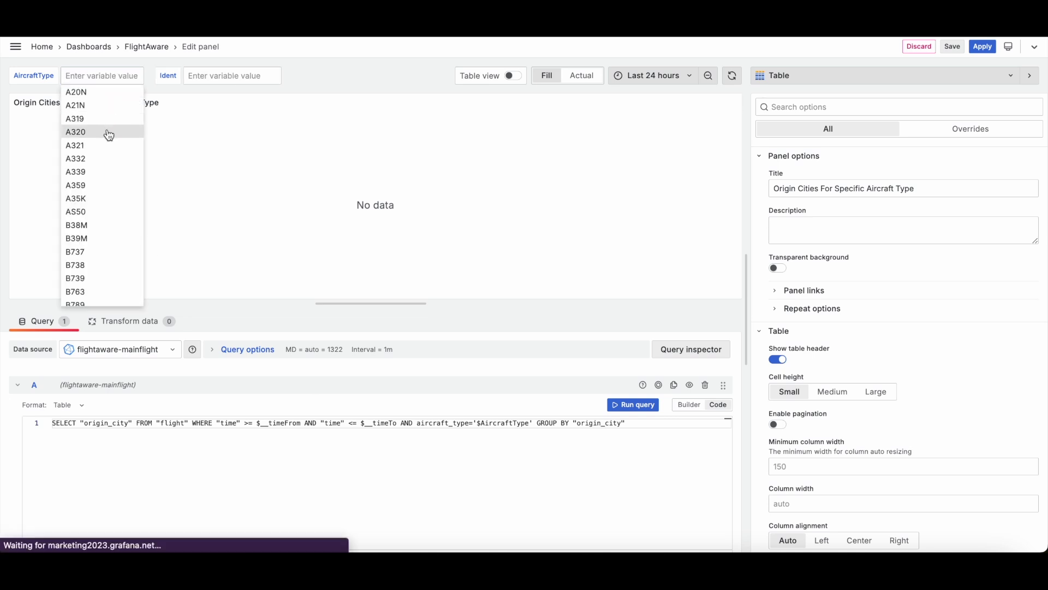
pyautogui.click(107, 131)
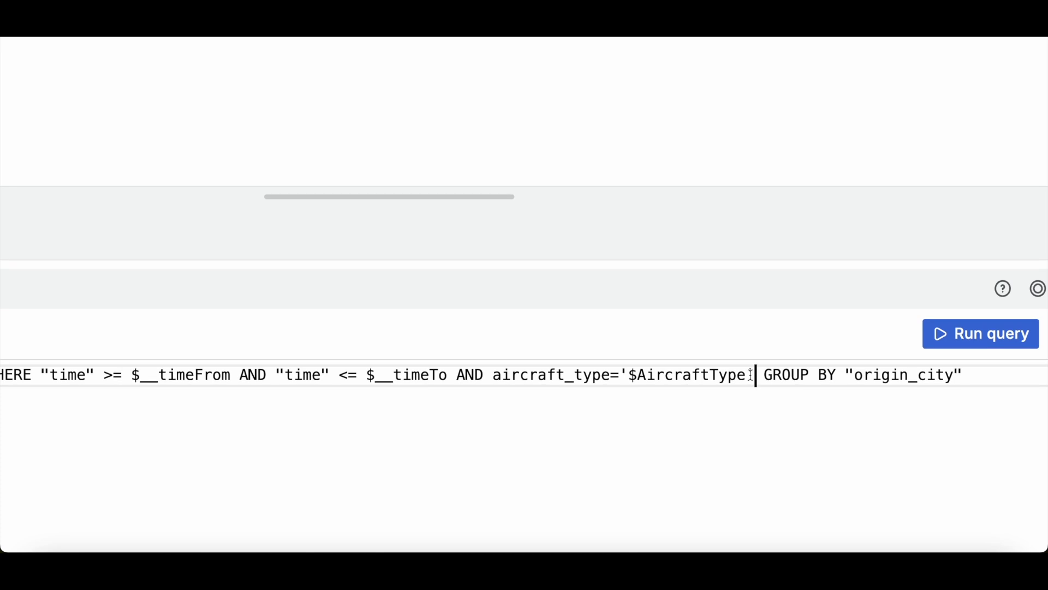
# Inspect the $AircraftType reference in the SQL query, then filter the table to A20N
pyautogui.moveTo(806, 374); pyautogui.dragTo(682, 373)
pyautogui.click(639, 378)
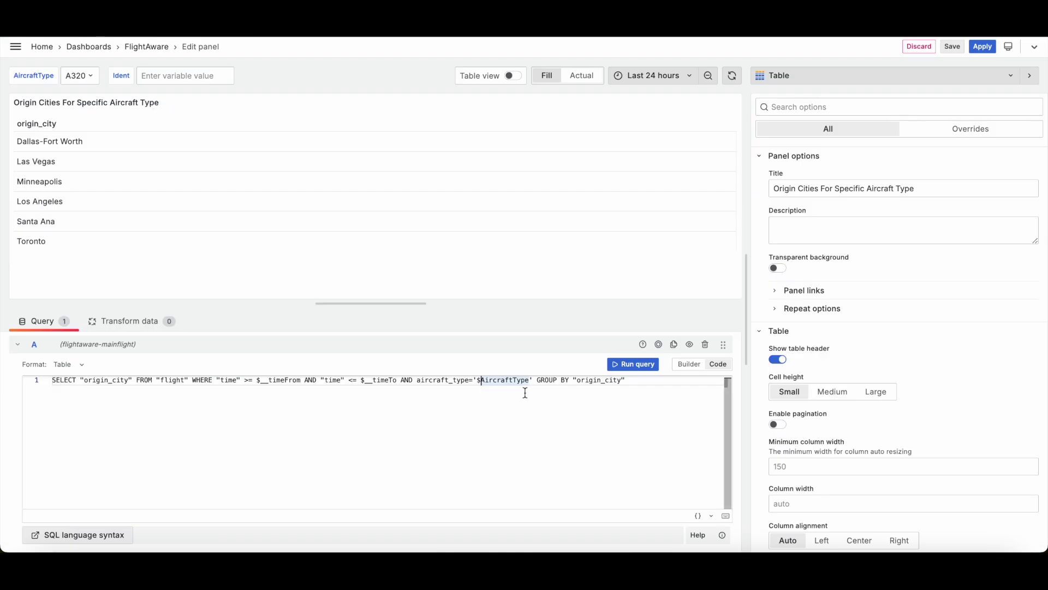
pyautogui.tripleClick(506, 383)
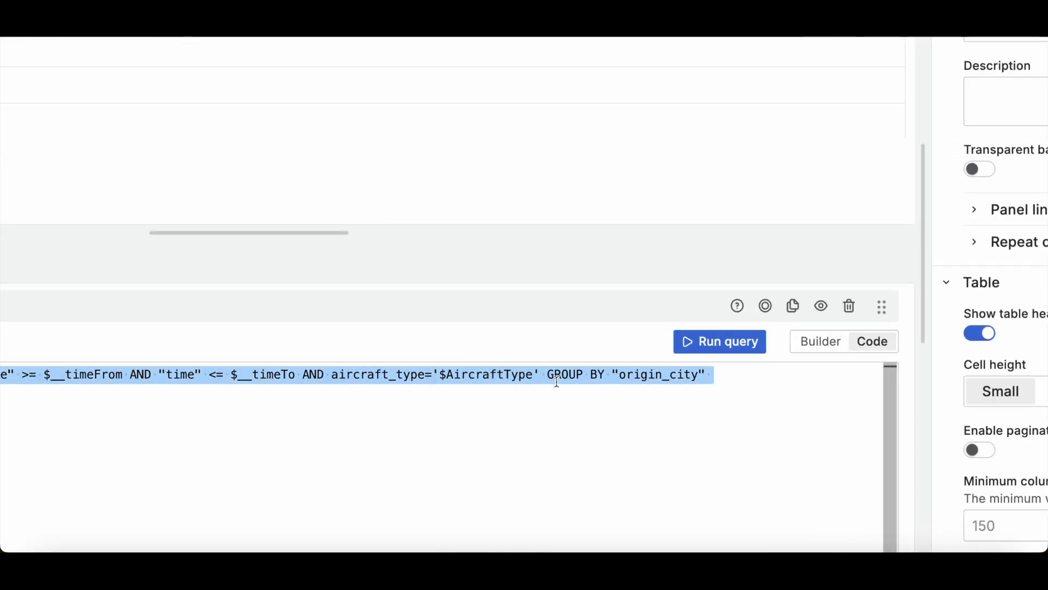
pyautogui.click(557, 381)
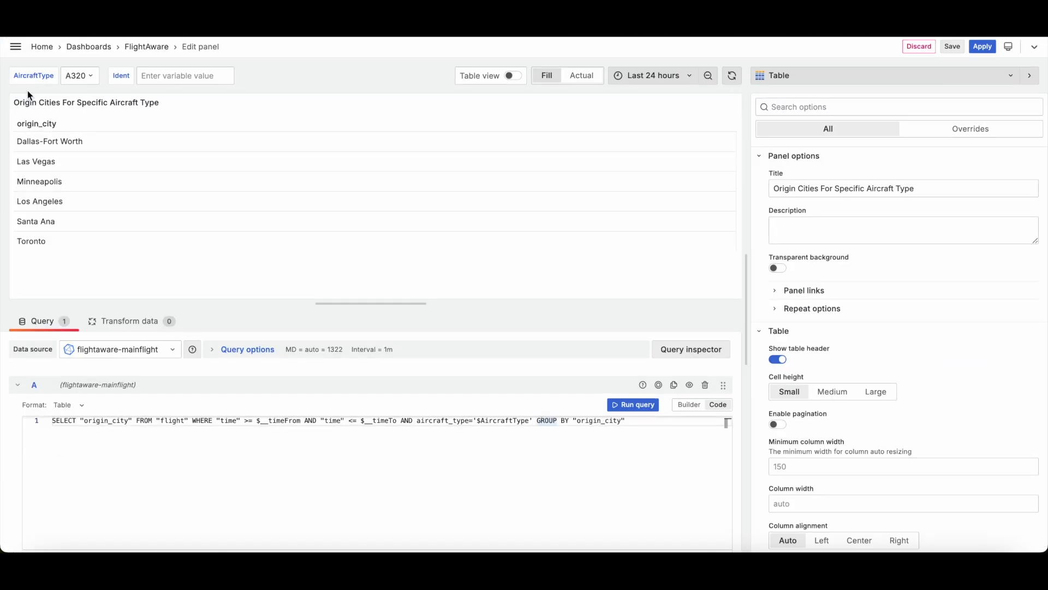
pyautogui.click(83, 74)
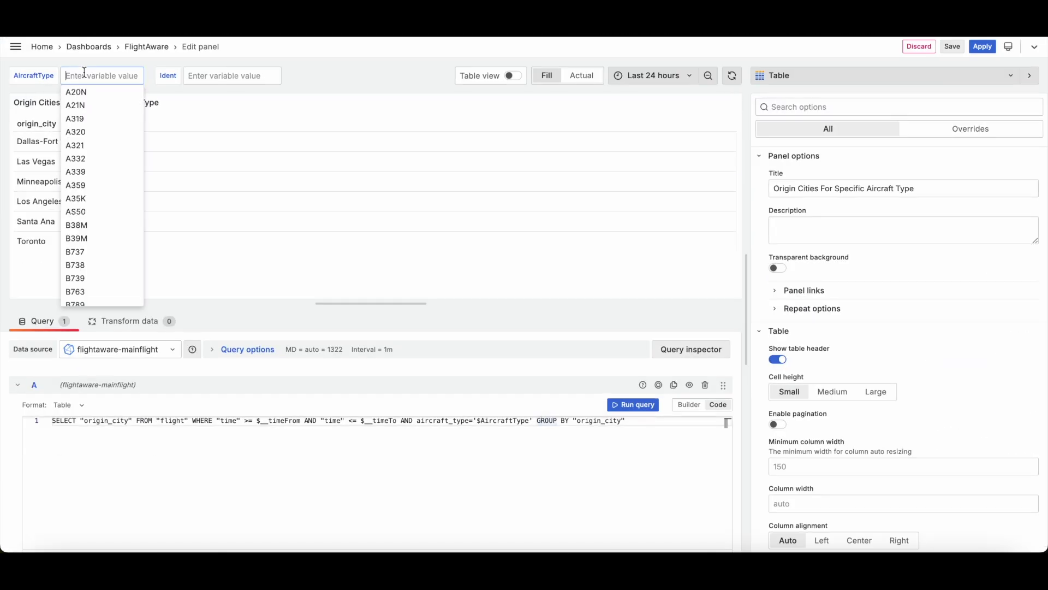
pyautogui.click(83, 92)
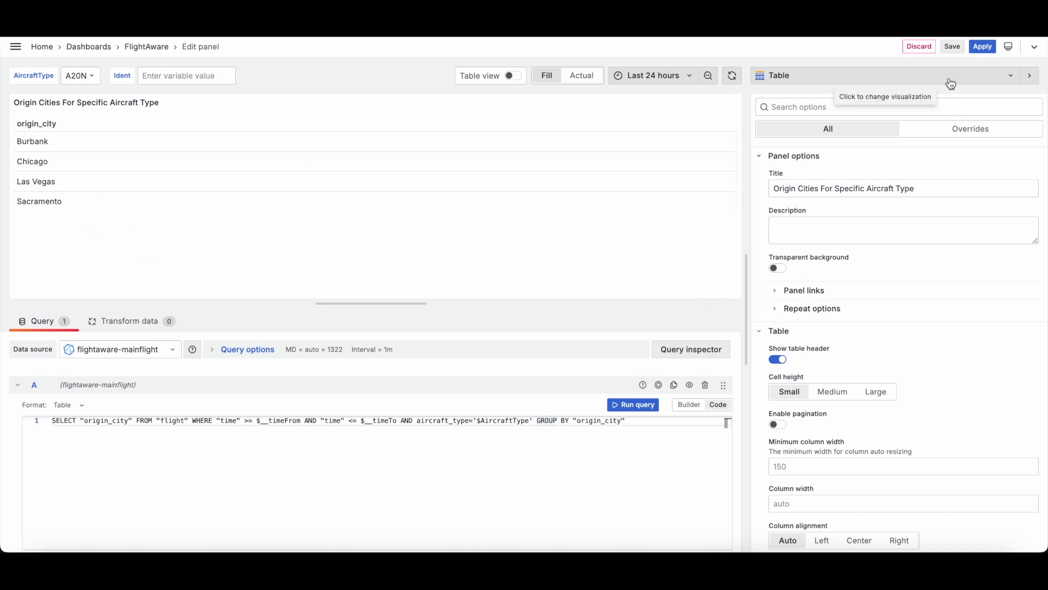
# Apply the panel edits and filter the dashboard to aircraft type AS50
pyautogui.click(983, 47)
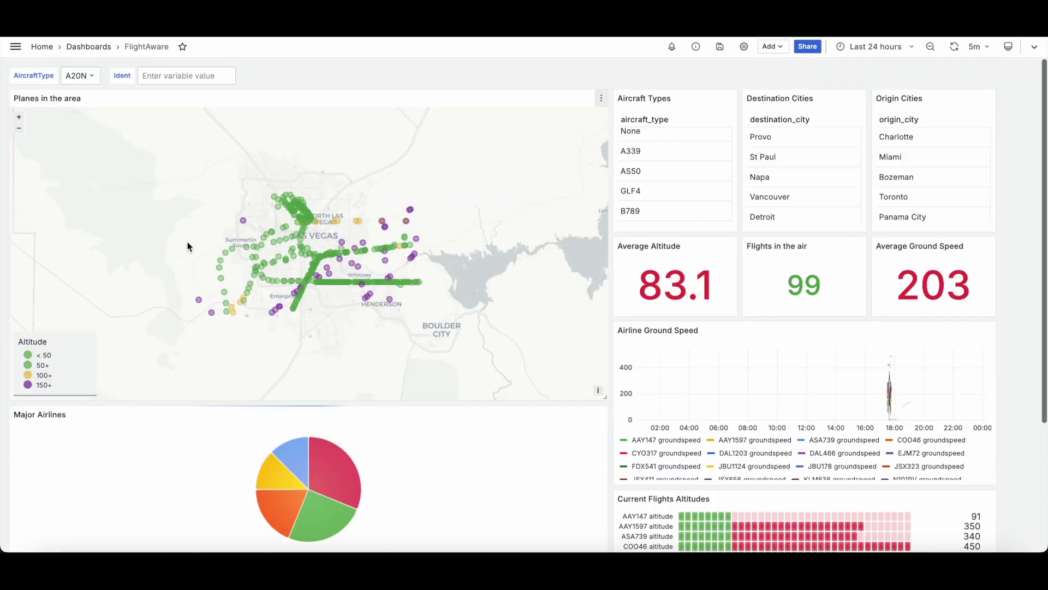
pyautogui.click(81, 75)
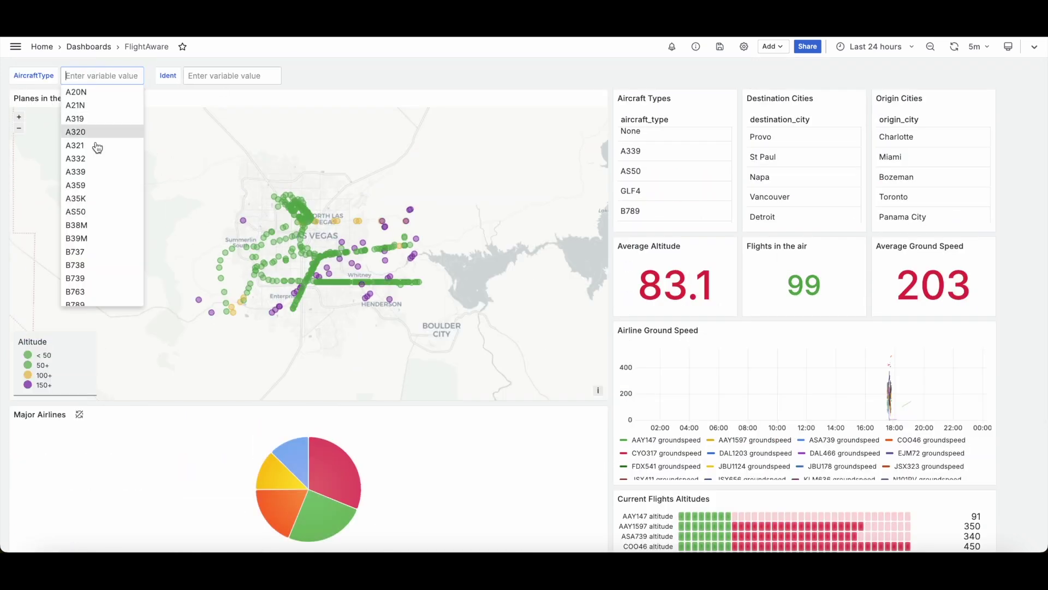
pyautogui.click(102, 202)
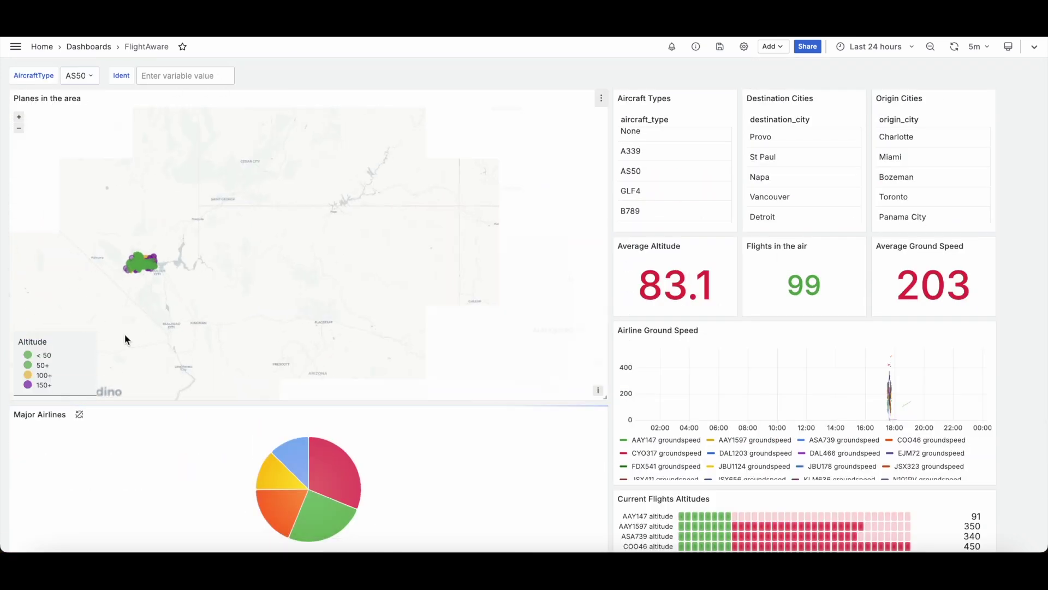
pyautogui.scroll(-3, 130, 432)
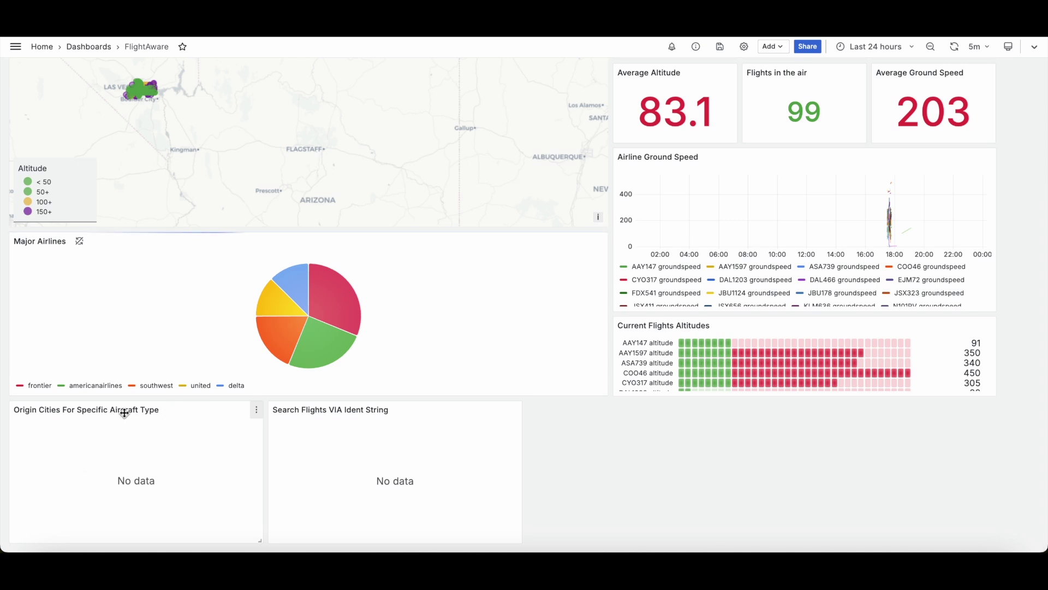
pyautogui.scroll(3, 316, 464)
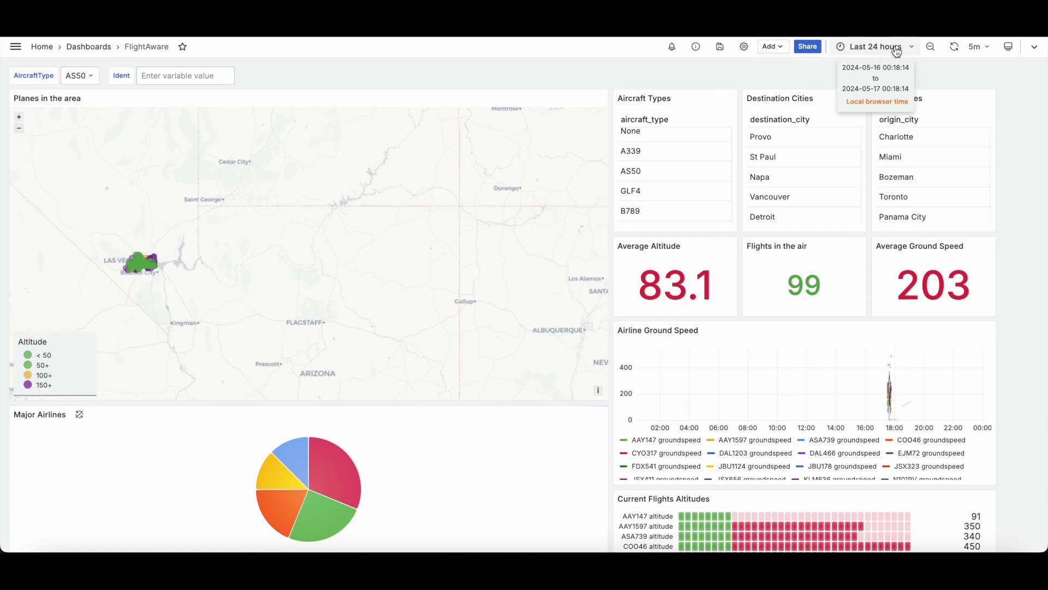
# Switch AircraftType to B739, giving origin cities Minneapolis, Las Vegas and Detroit
pyautogui.click(901, 52)
pyautogui.click(538, 232)
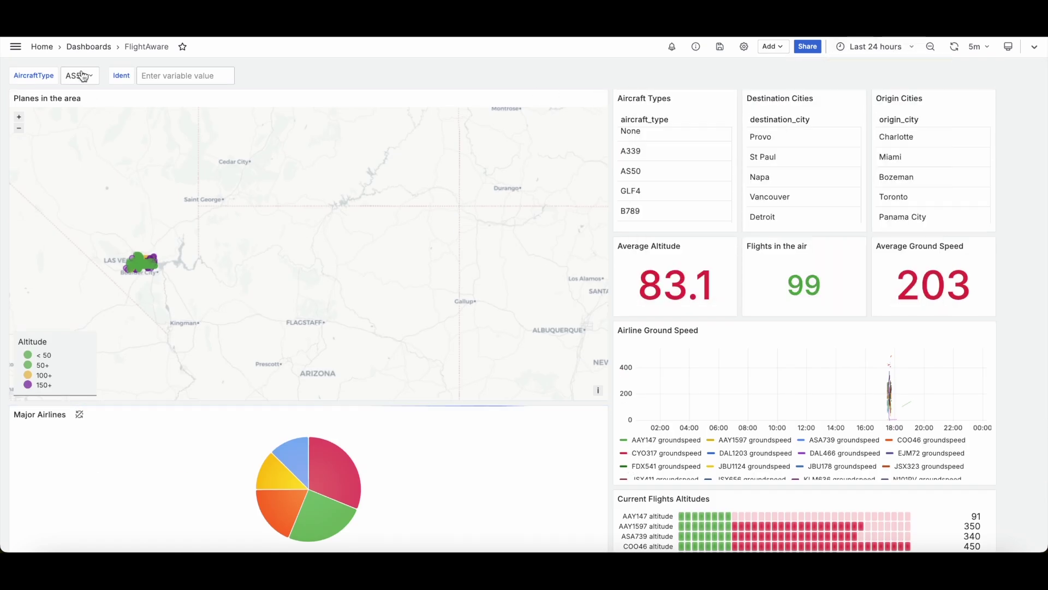
pyautogui.click(81, 76)
pyautogui.click(96, 288)
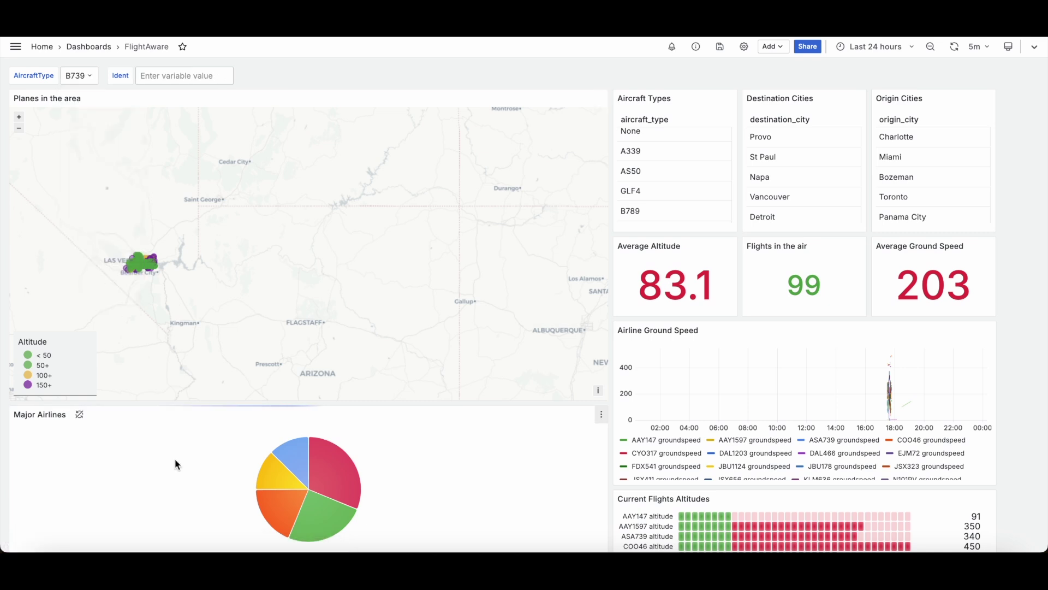
pyautogui.scroll(-3, 179, 462)
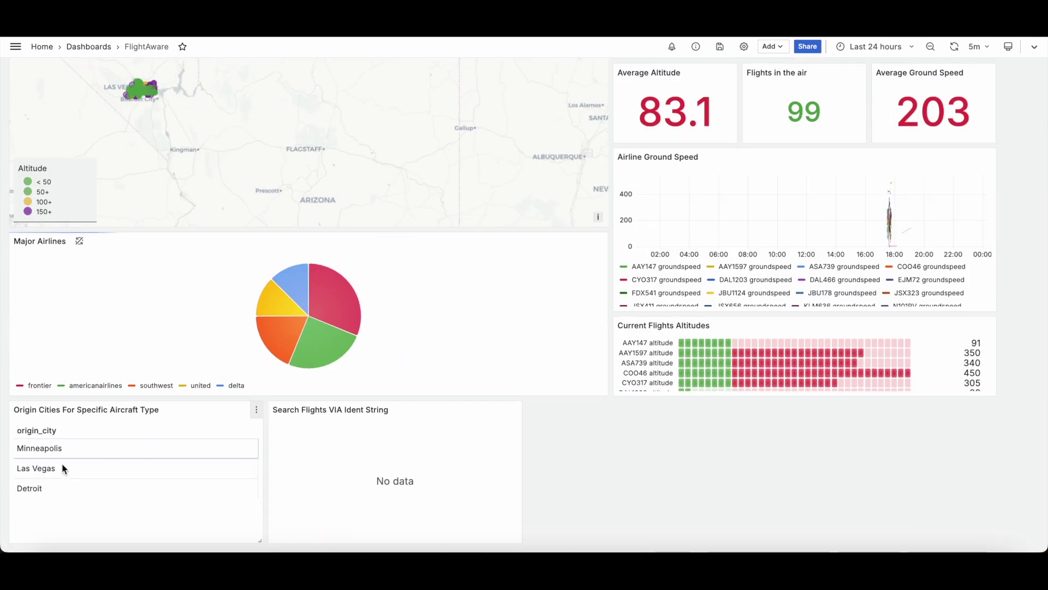
pyautogui.scroll(3, 157, 194)
pyautogui.scroll(3, 158, 296)
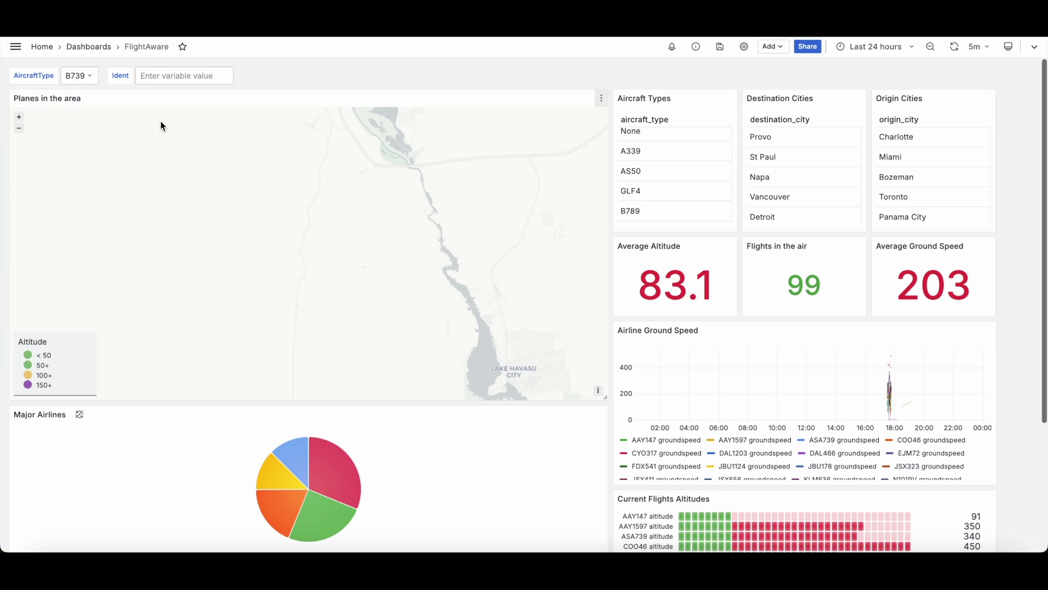
pyautogui.scroll(-3, 355, 296)
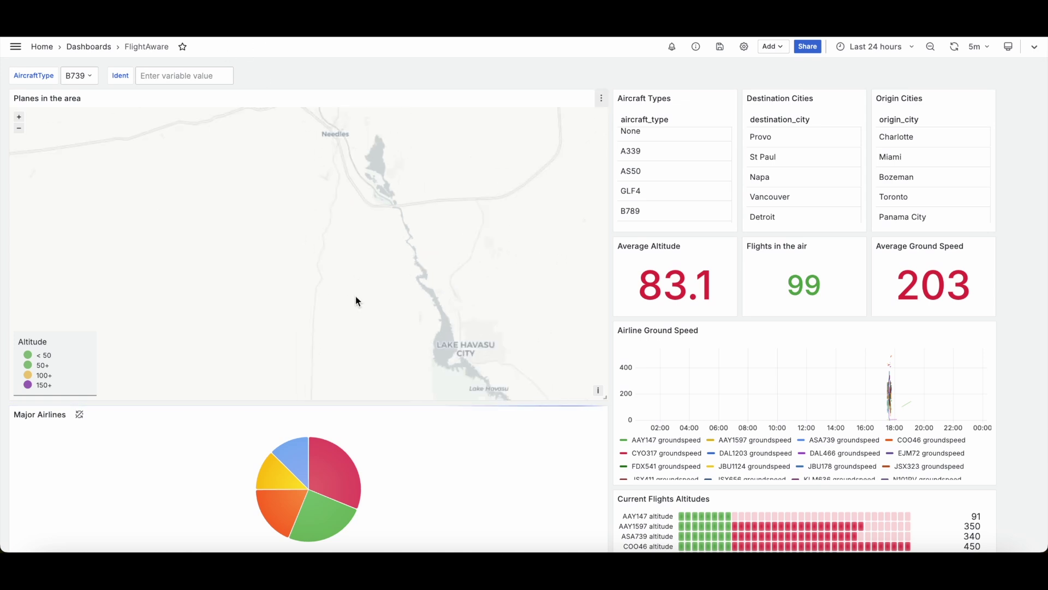
# Pan and zoom the map to bring the plane cluster into view
pyautogui.moveTo(352, 290); pyautogui.dragTo(339, 381)
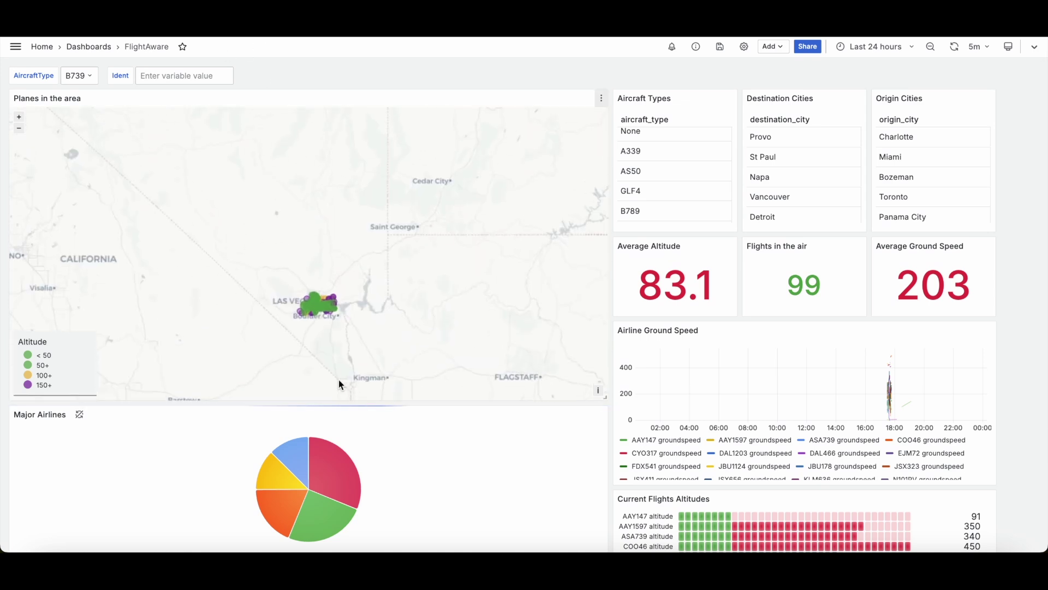
pyautogui.scroll(3, 337, 320)
pyautogui.scroll(5, 336, 319)
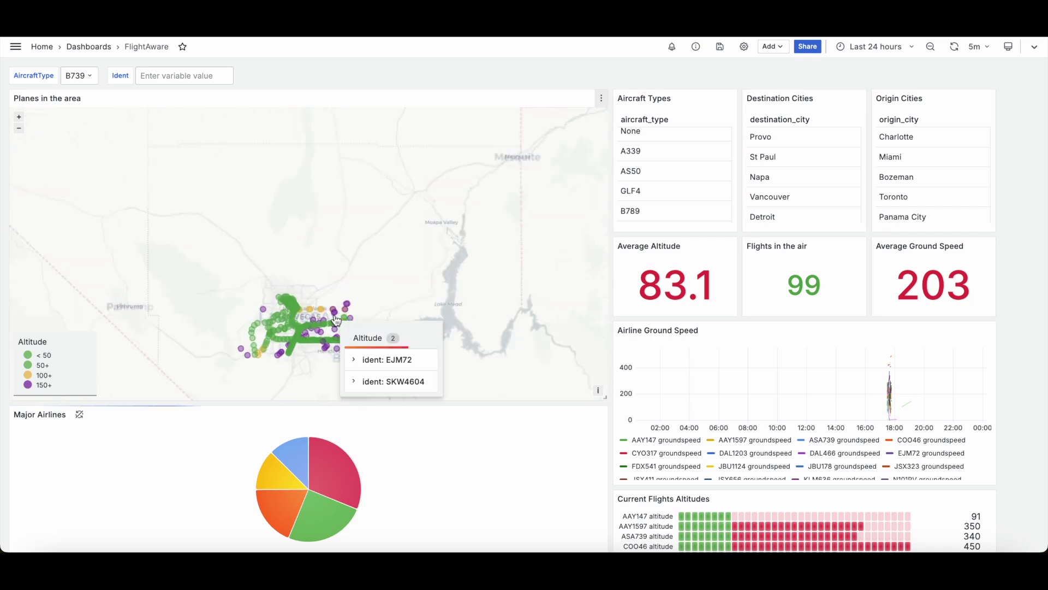
# Narrow the time range to the last 5 minutes and check plane UAL1611's details on the map
pyautogui.click(905, 48)
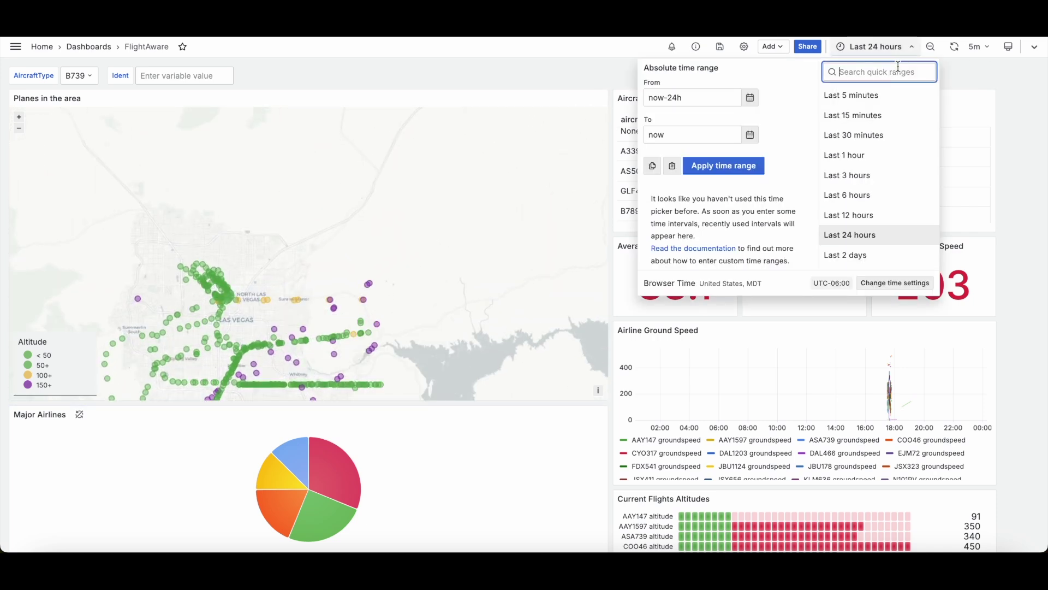
pyautogui.click(880, 96)
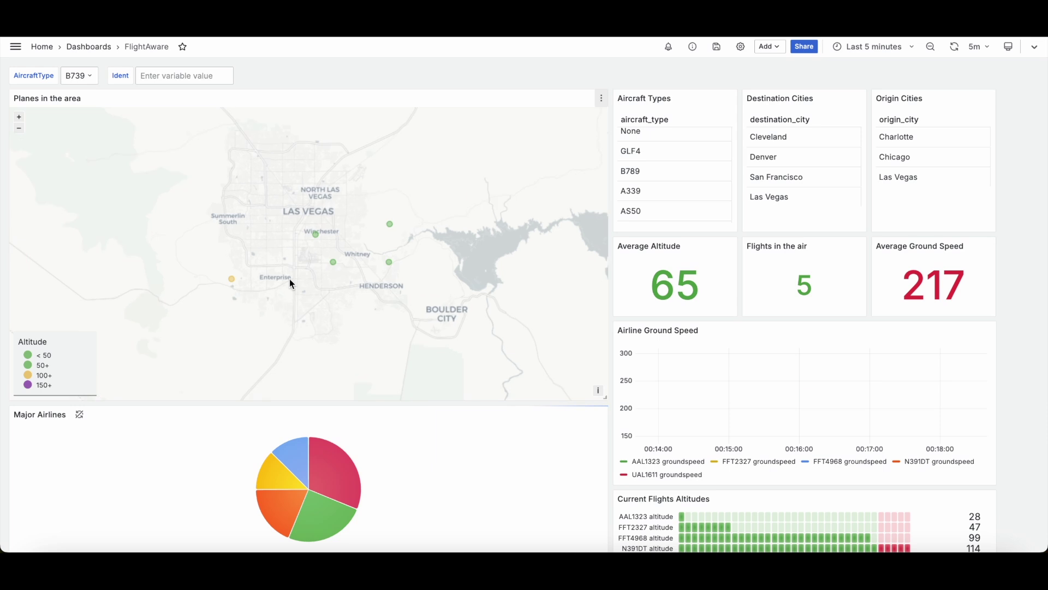
pyautogui.click(320, 230)
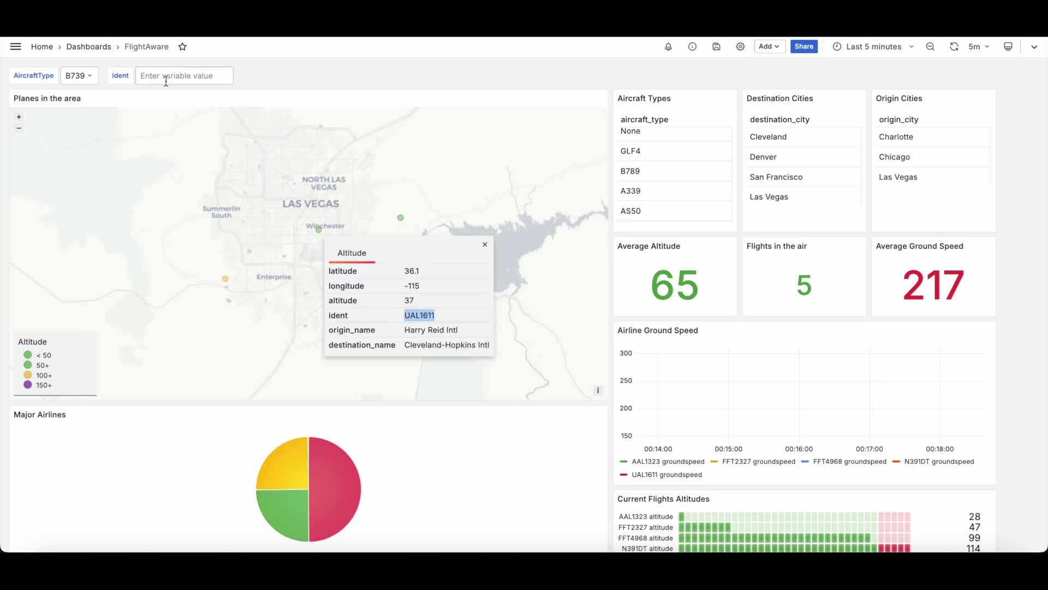
pyautogui.click(176, 71)
# Set the Ident filter to UAL1611 and open the empty Search Flights panel's options
pyautogui.click(176, 71)
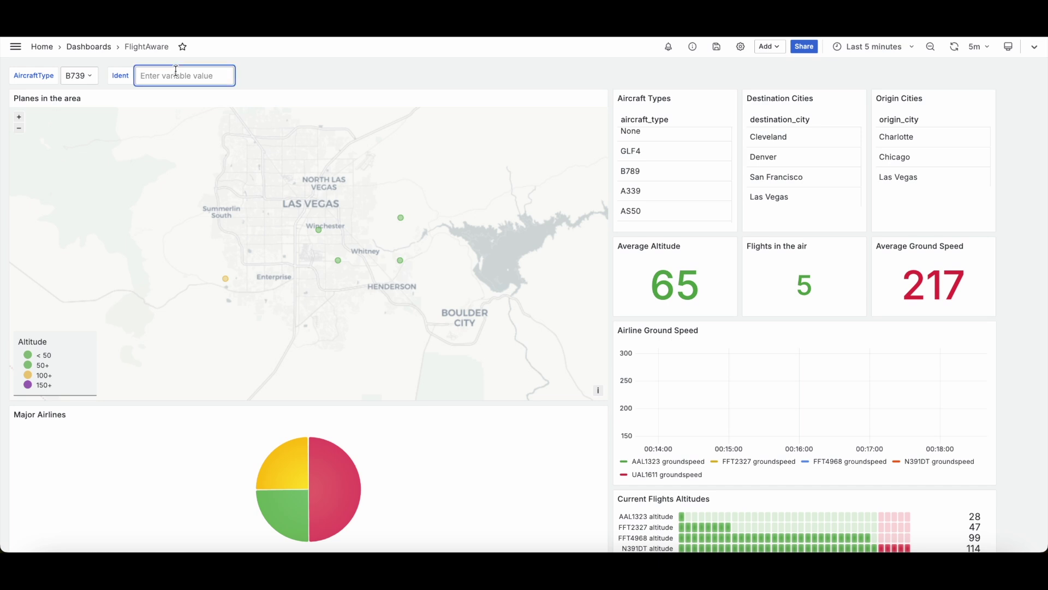
pyautogui.press('Return')
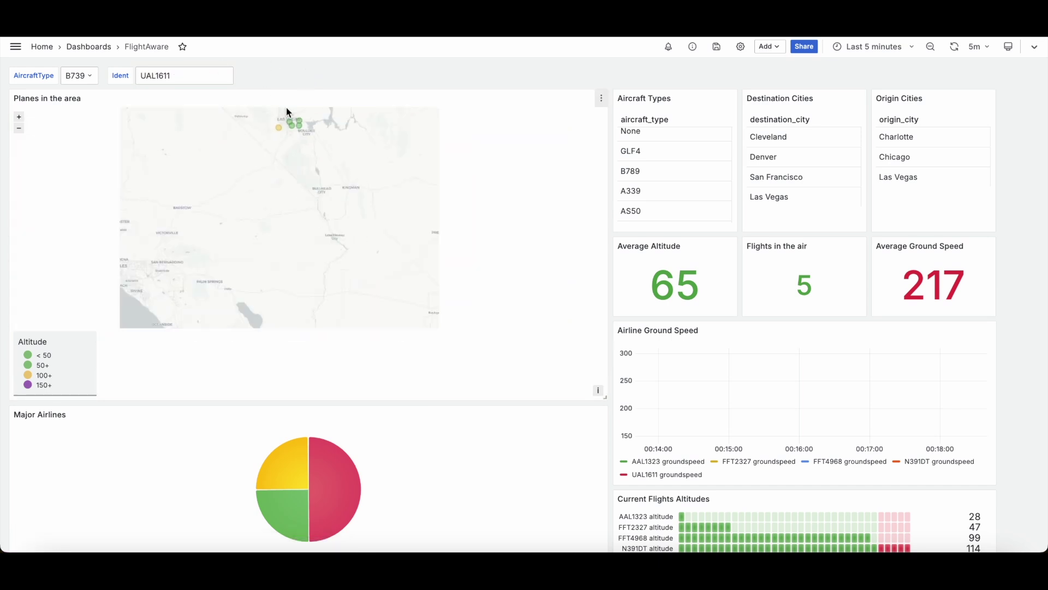
pyautogui.scroll(-4, 488, 403)
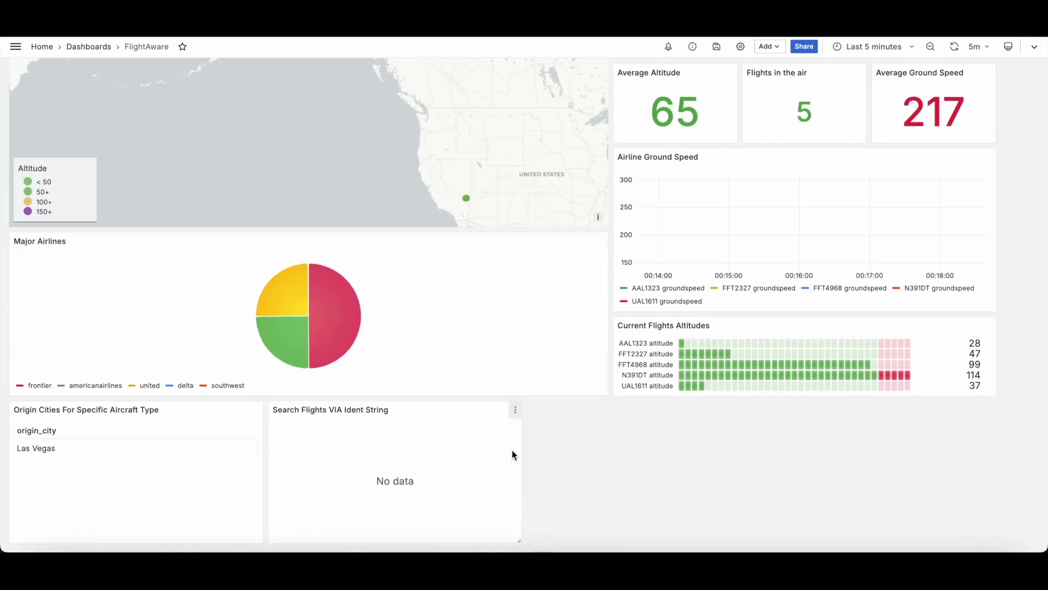
pyautogui.click(516, 414)
# Change the Search Flights query from ident='$String' to ident='$Ident', run it, and apply
pyautogui.click(447, 271)
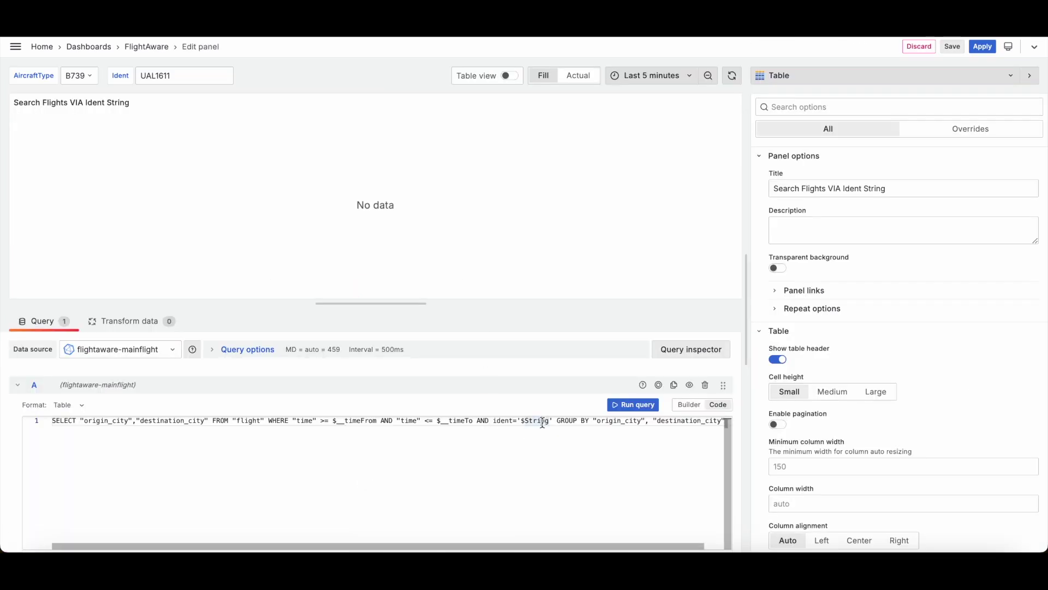
pyautogui.press('BackSpace')
pyautogui.press('BackSpace')
pyautogui.press('BackSpace')
pyautogui.press('BackSpace')
pyautogui.press('BackSpace')
pyautogui.press('BackSpace')
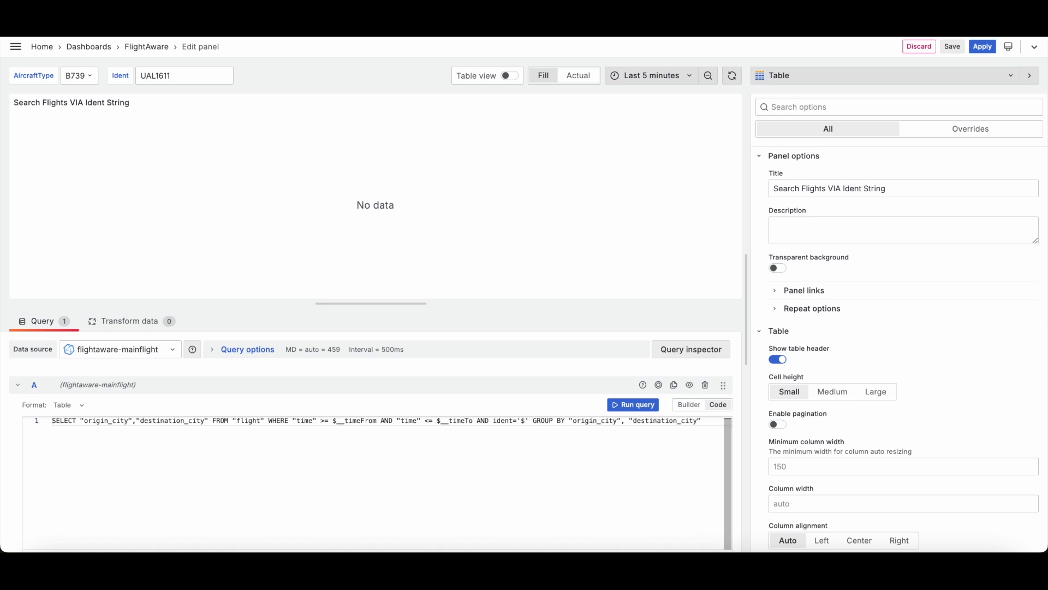
pyautogui.write('Ident')
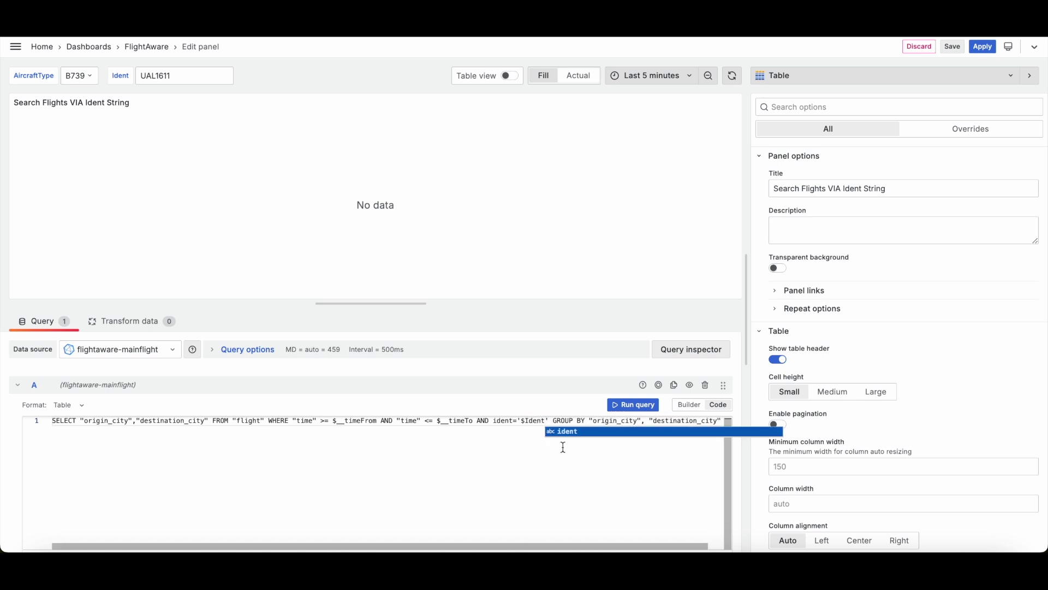
pyautogui.press('Escape')
pyautogui.click(363, 70)
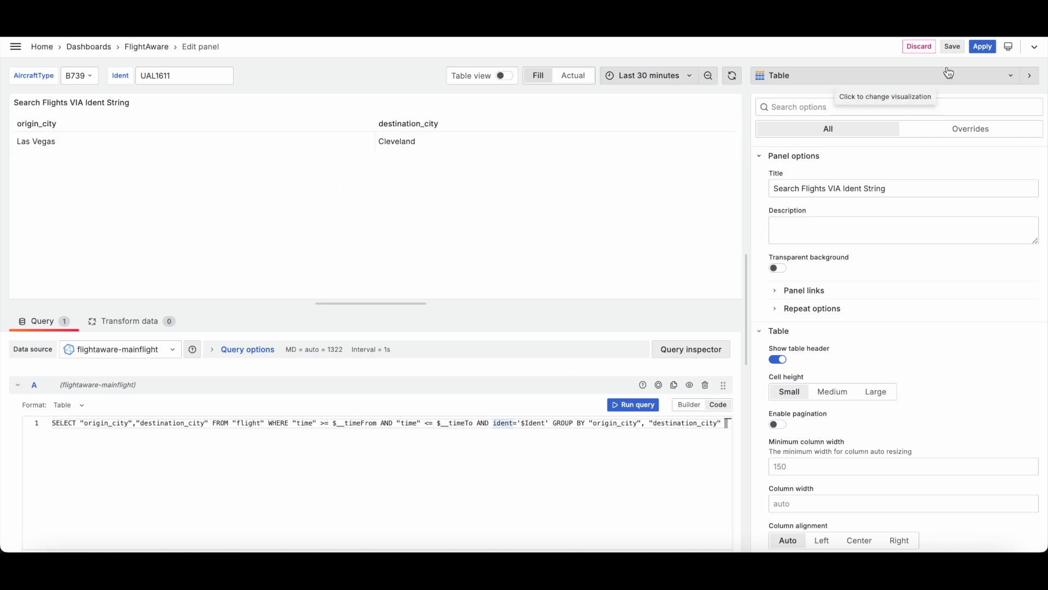
pyautogui.click(983, 46)
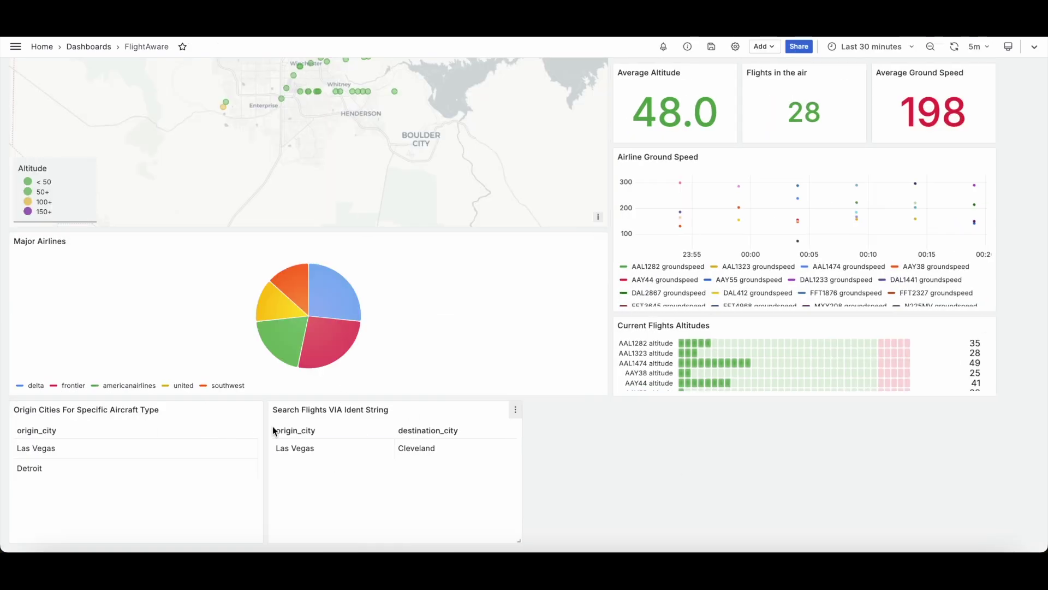
# Look up flight SWA2007's details at the map point near Henderson
pyautogui.scroll(3, 648, 527)
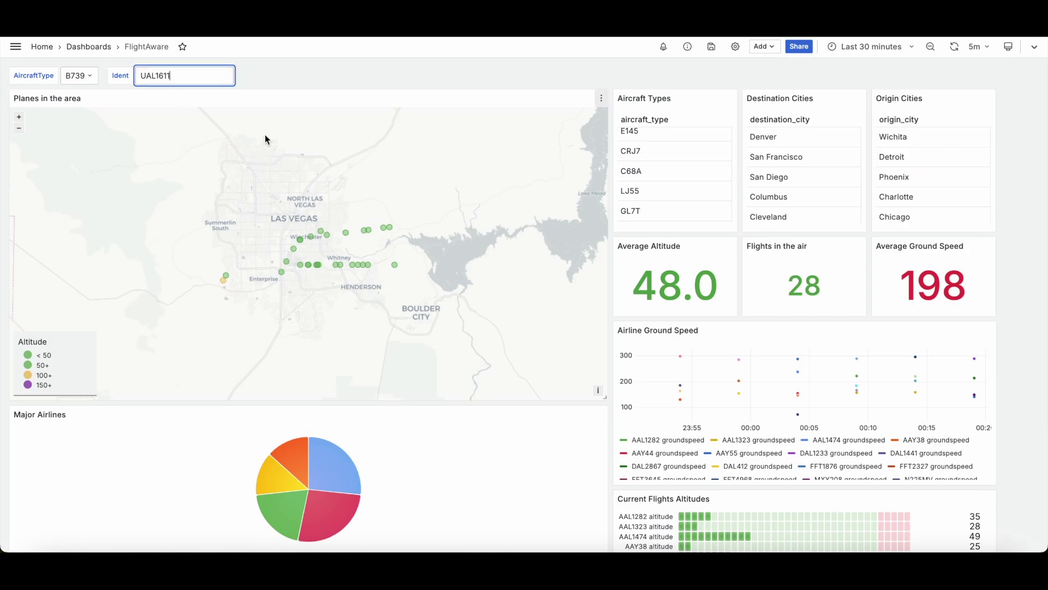
pyautogui.click(311, 264)
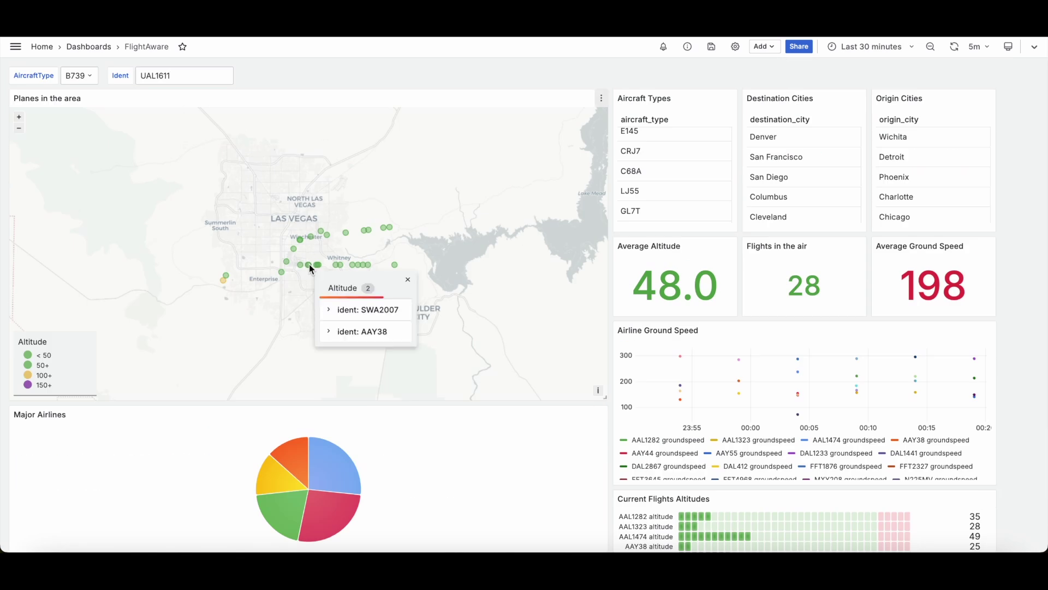
pyautogui.click(388, 316)
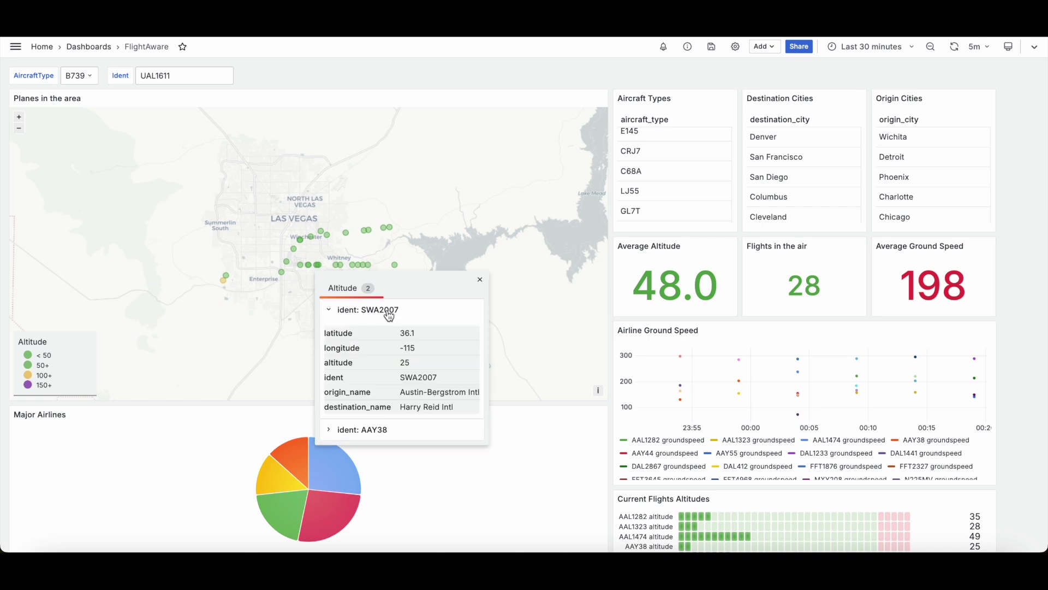
pyautogui.click(363, 317)
pyautogui.click(375, 315)
# Replace the Ident filter value with SWA2007 to show the Austin to Las Vegas flight
pyautogui.doubleClick(184, 77)
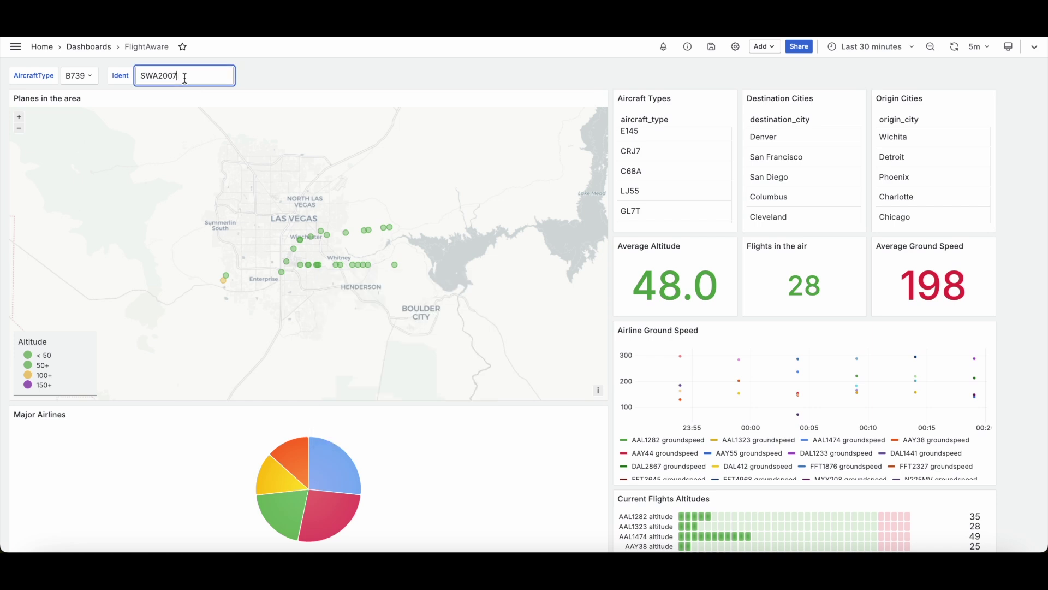
pyautogui.write('SWA2007')
pyautogui.press('Return')
pyautogui.scroll(-3, 459, 414)
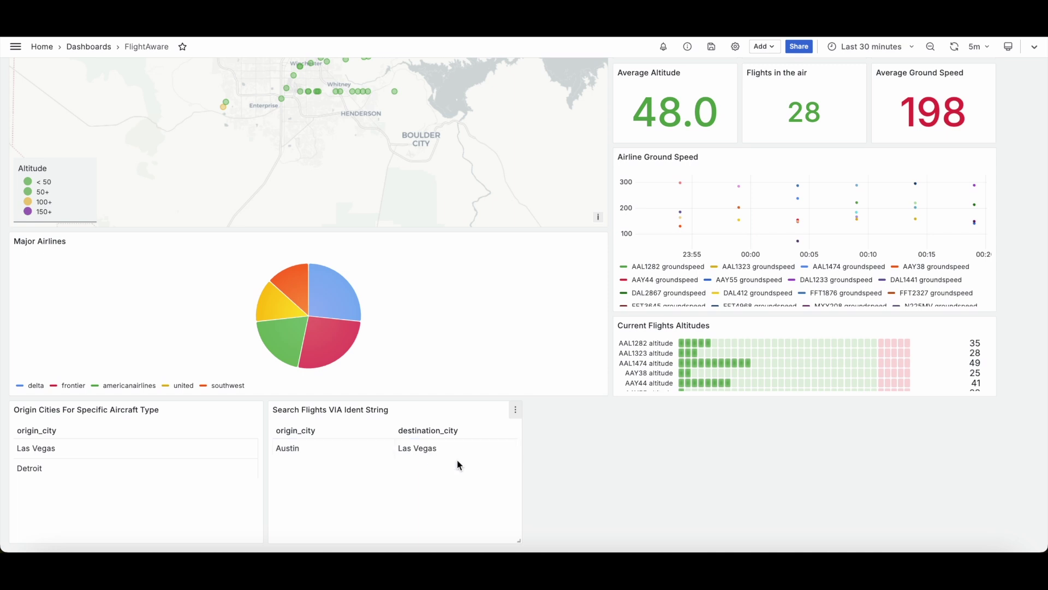
pyautogui.scroll(2, 592, 473)
pyautogui.scroll(2, 592, 474)
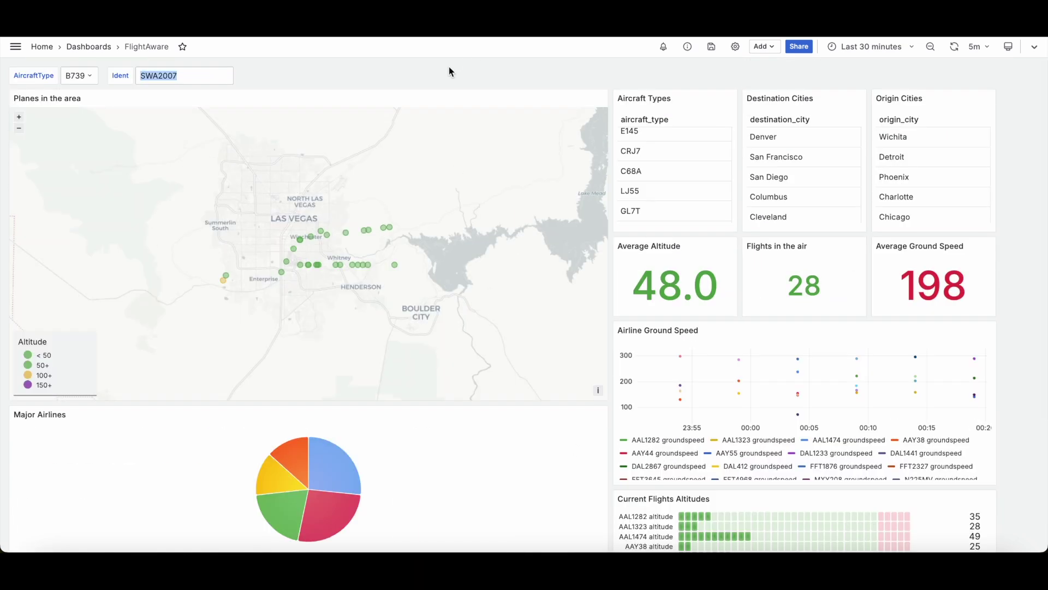
pyautogui.doubleClick(186, 80)
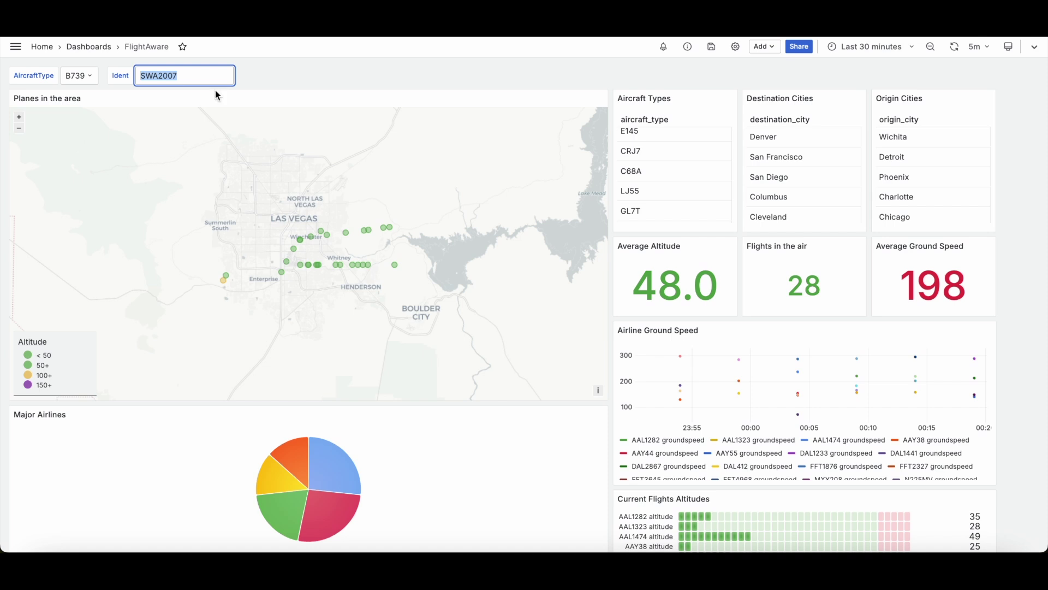
pyautogui.click(405, 91)
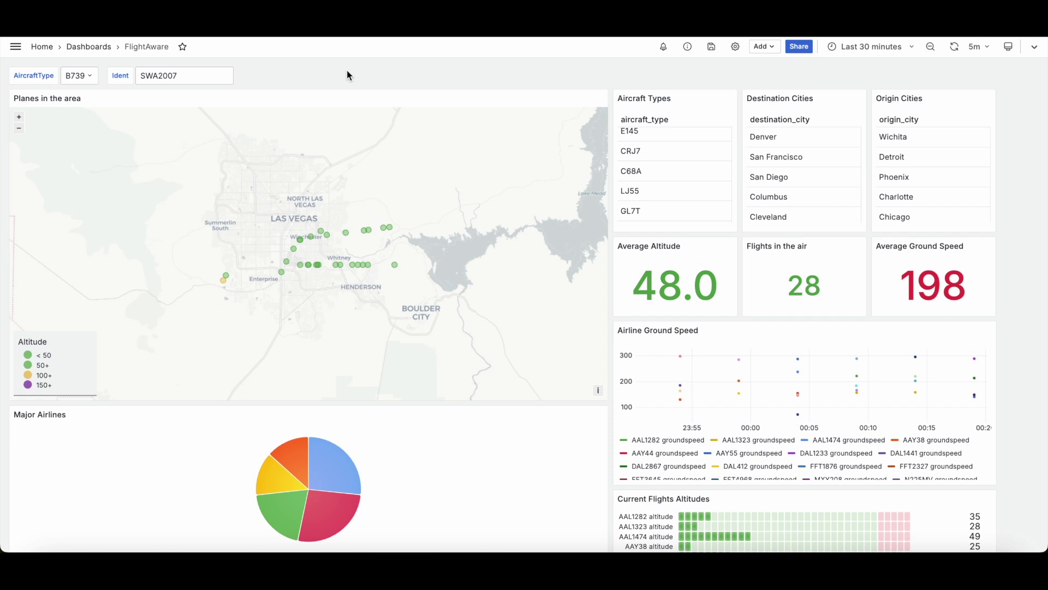
pyautogui.click(79, 76)
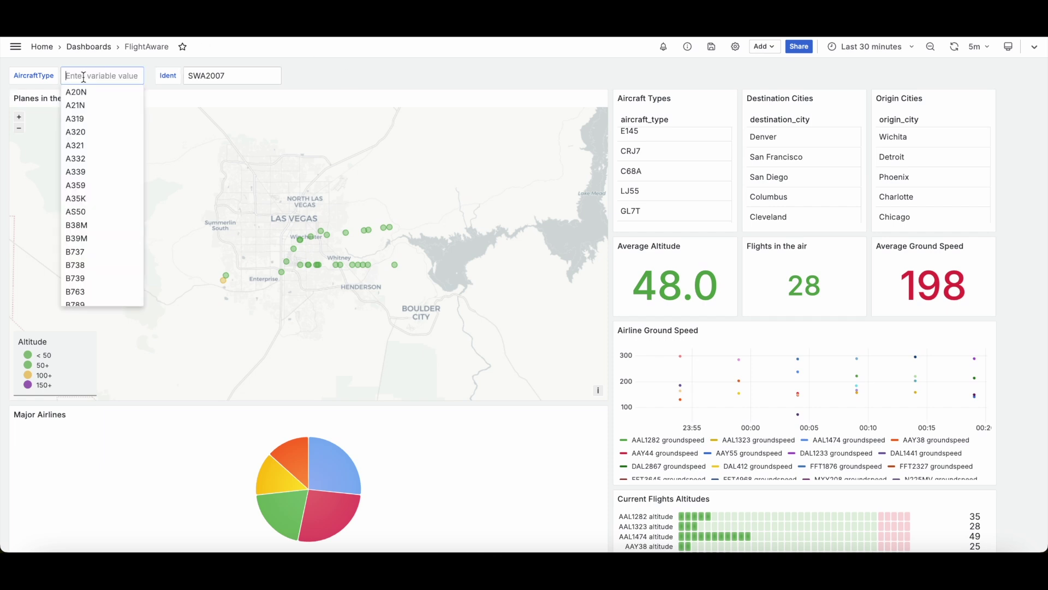
pyautogui.scroll(-8, 127, 175)
pyautogui.scroll(8, 127, 174)
pyautogui.scroll(-8, 127, 175)
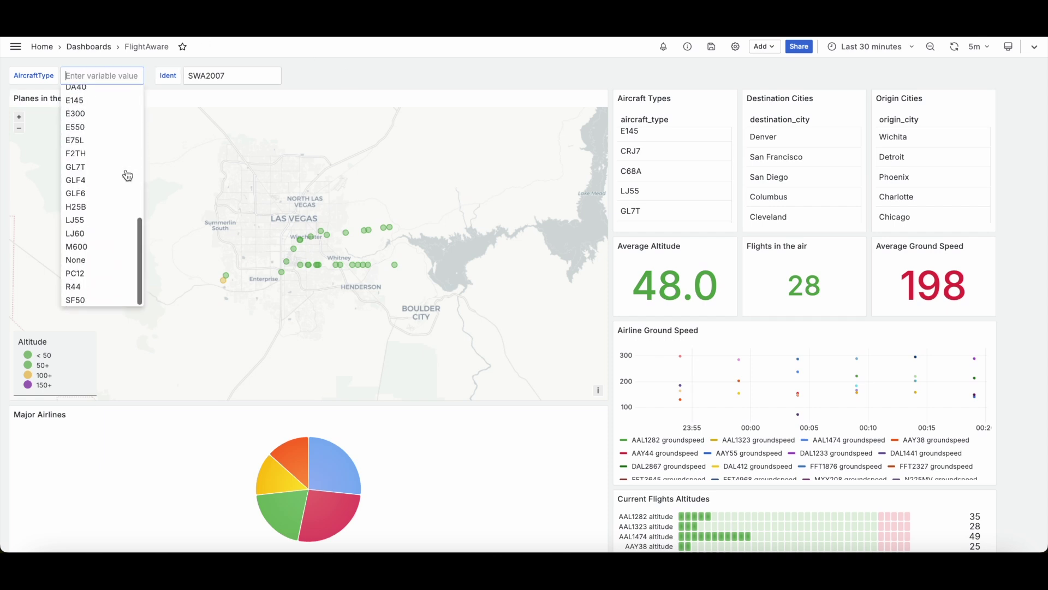
pyautogui.scroll(8, 127, 174)
pyautogui.click(326, 81)
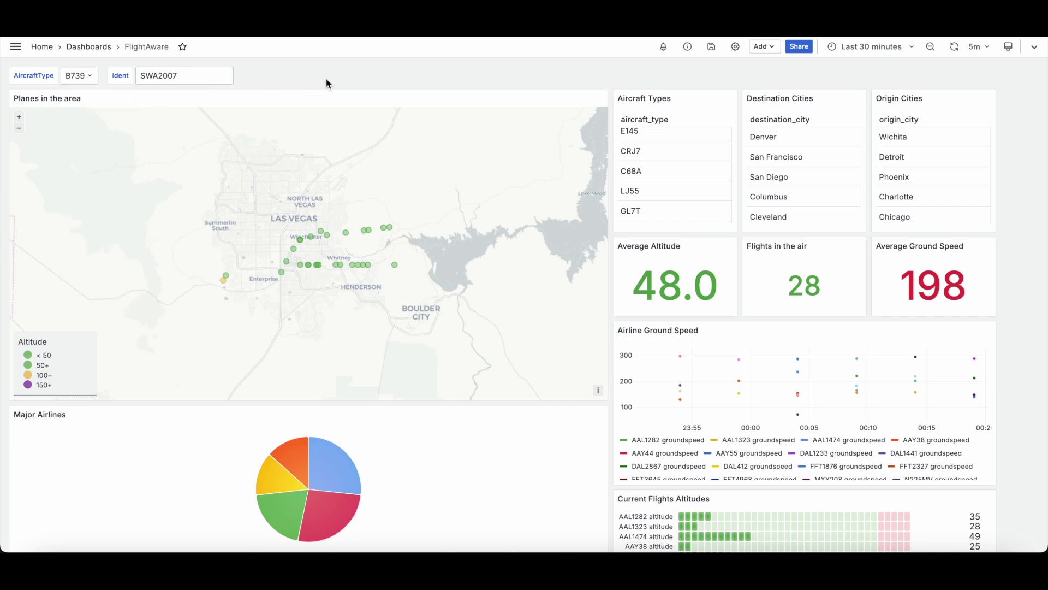
pyautogui.click(84, 79)
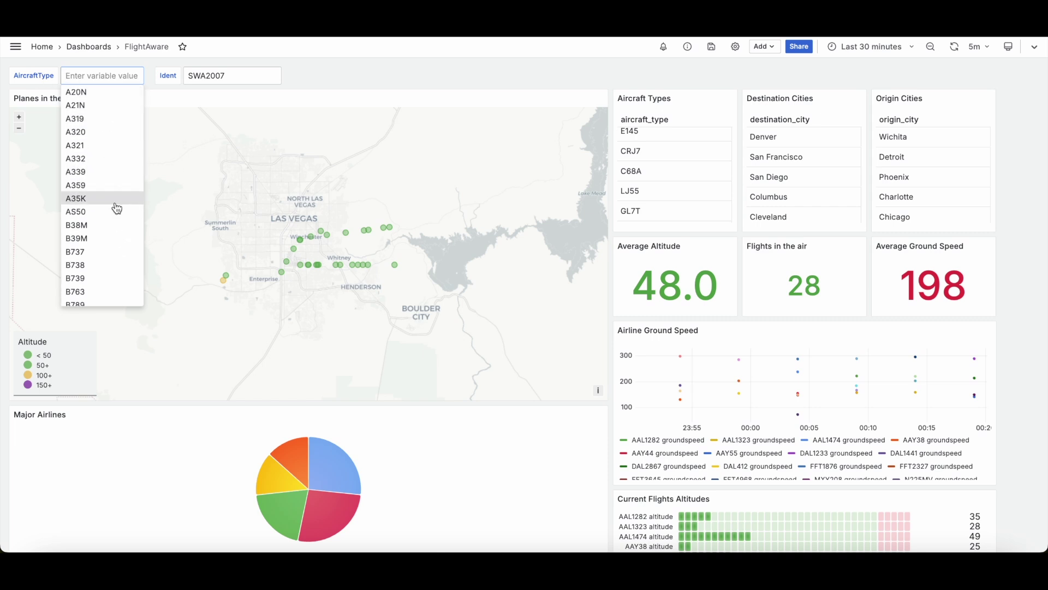
pyautogui.scroll(-1, 113, 171)
pyautogui.scroll(1, 115, 172)
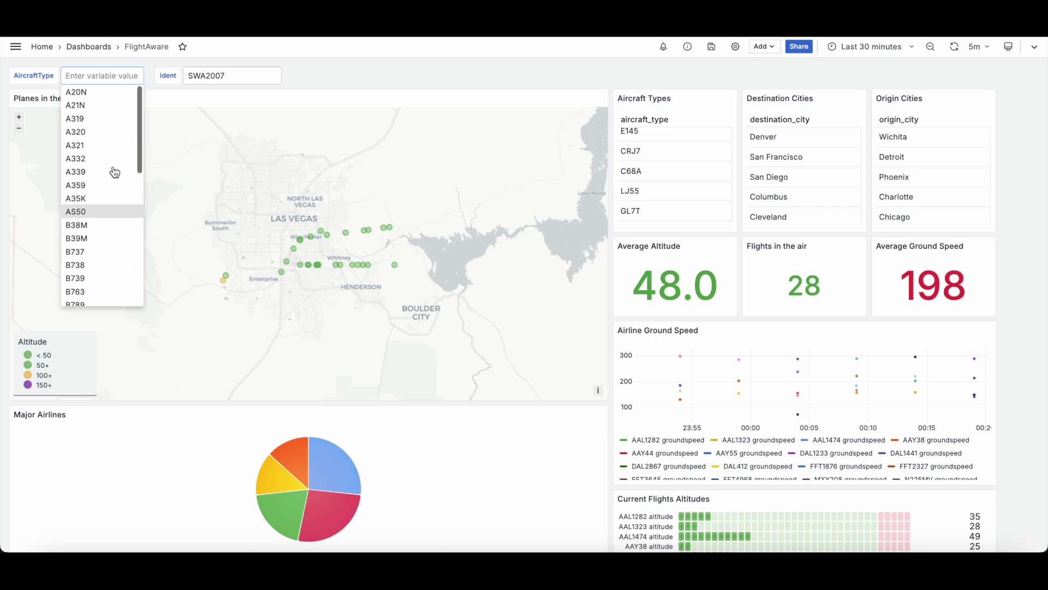
pyautogui.scroll(-5, 115, 246)
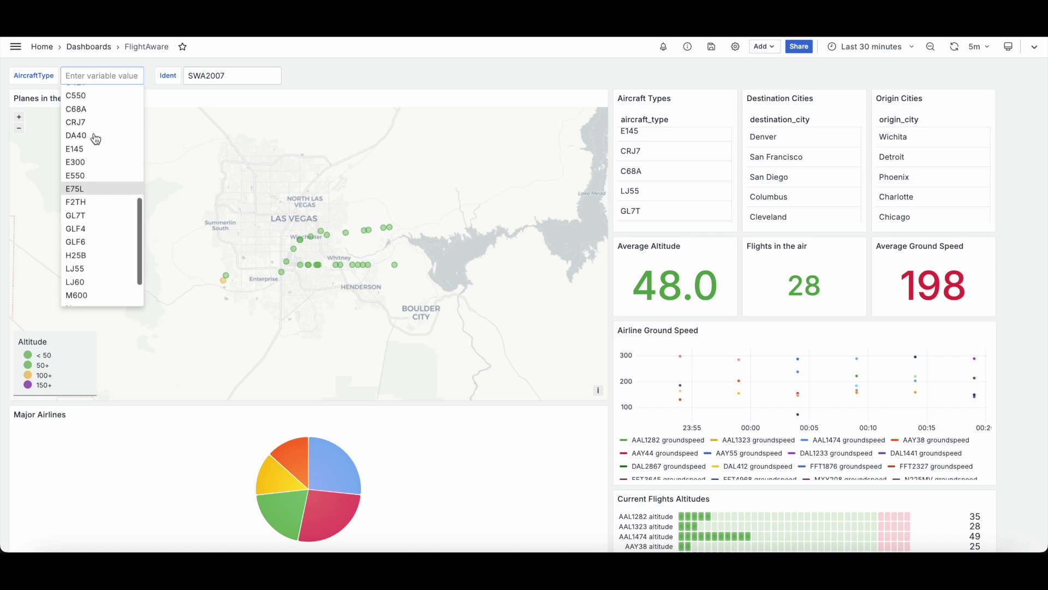
pyautogui.scroll(8, 96, 138)
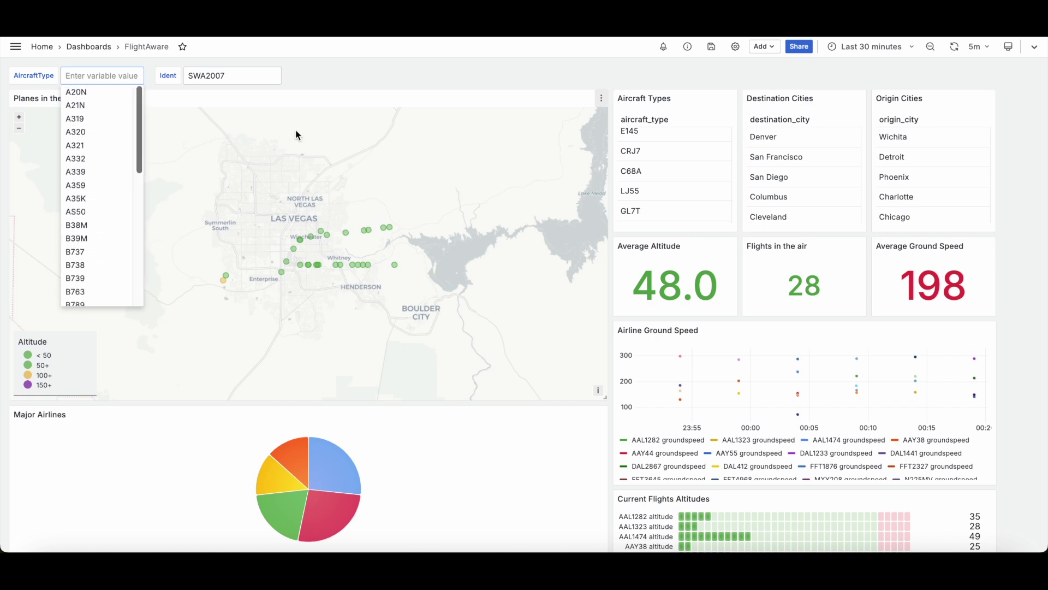
pyautogui.click(293, 81)
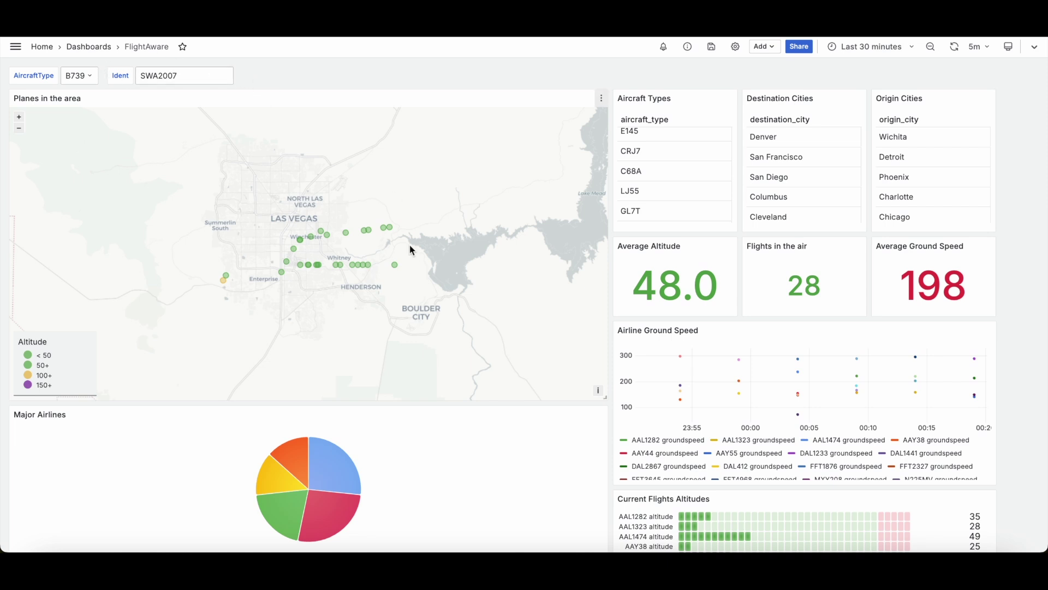
pyautogui.scroll(-3, 359, 79)
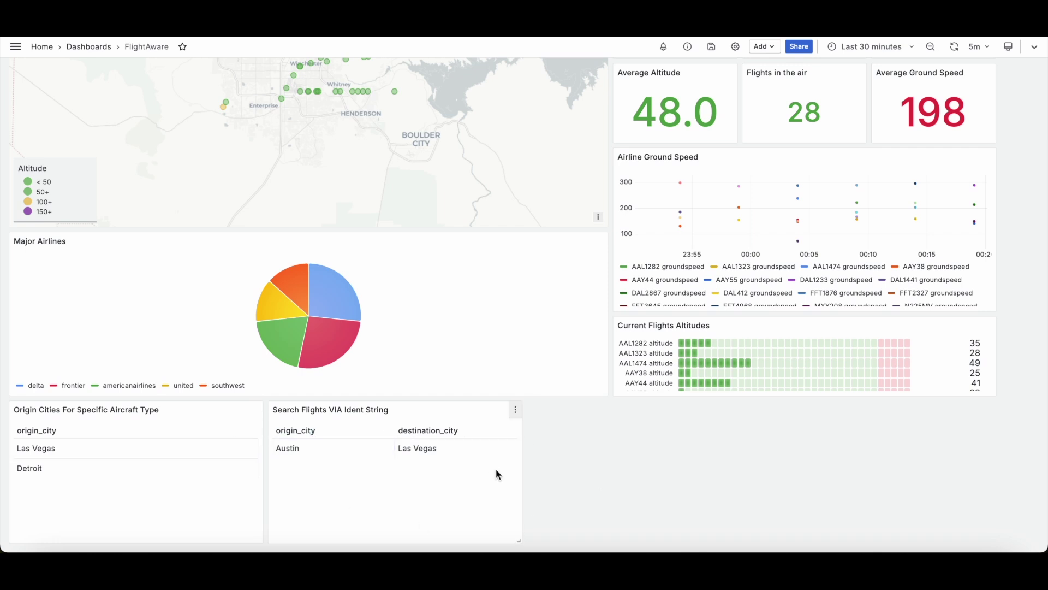
pyautogui.scroll(1, 662, 470)
pyautogui.scroll(-1, 662, 470)
pyautogui.scroll(5, 602, 467)
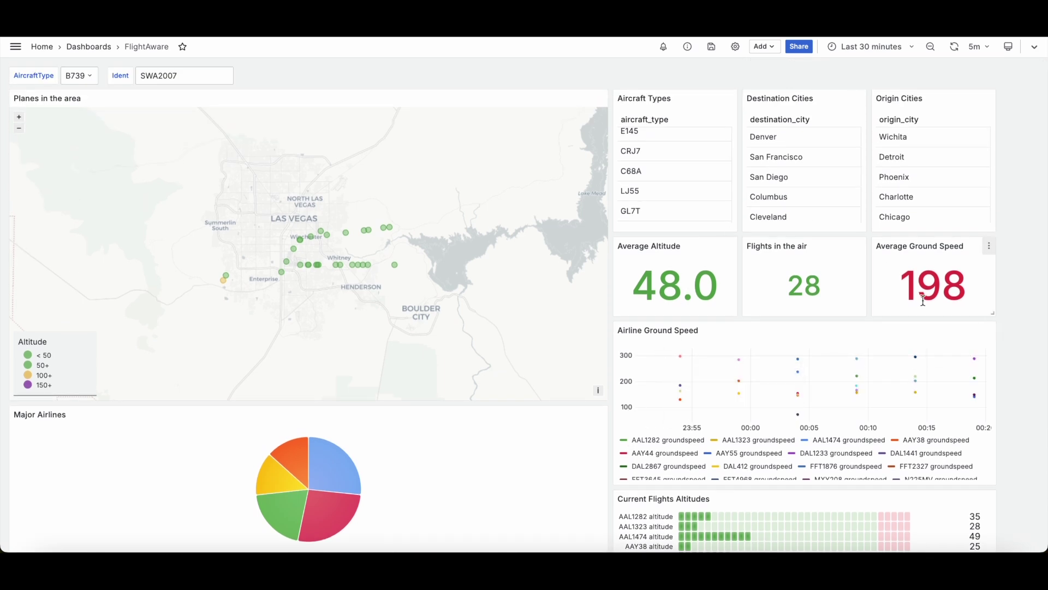